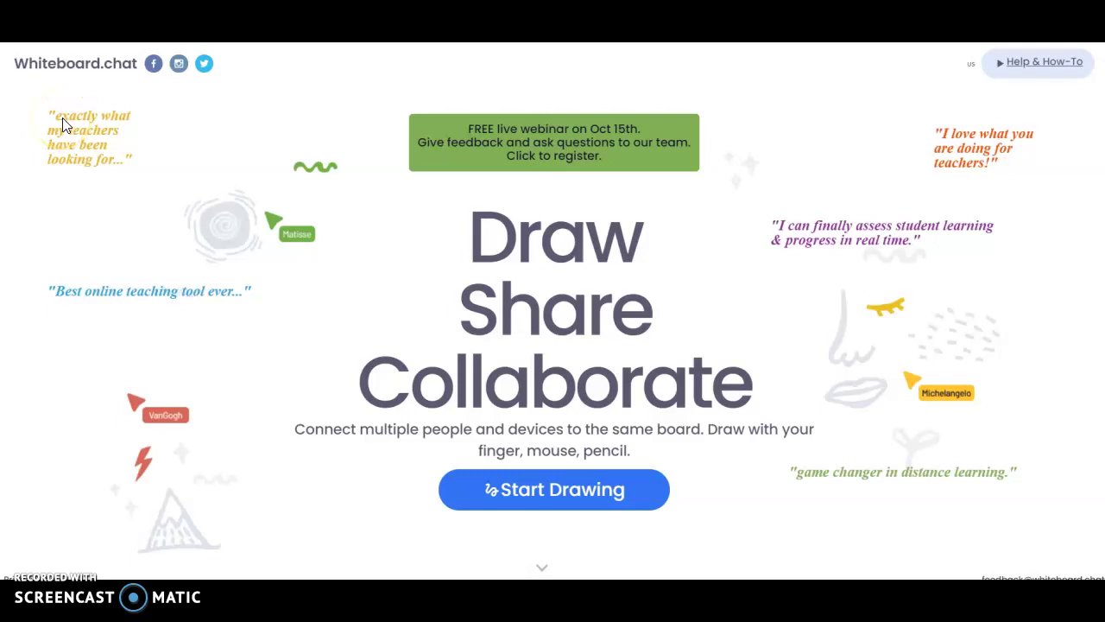
Open a blank Instructor Board through Start Drawing and the Start Teaching option.
{"action": "left_click", "coordinate": [569, 506]}
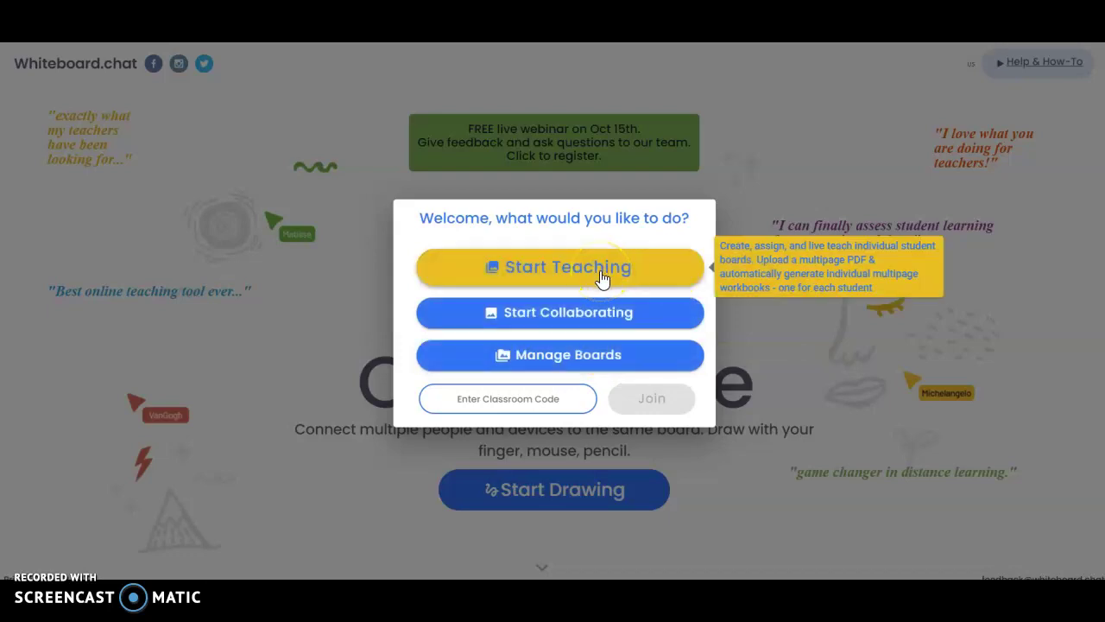
{"action": "left_click", "coordinate": [511, 403]}
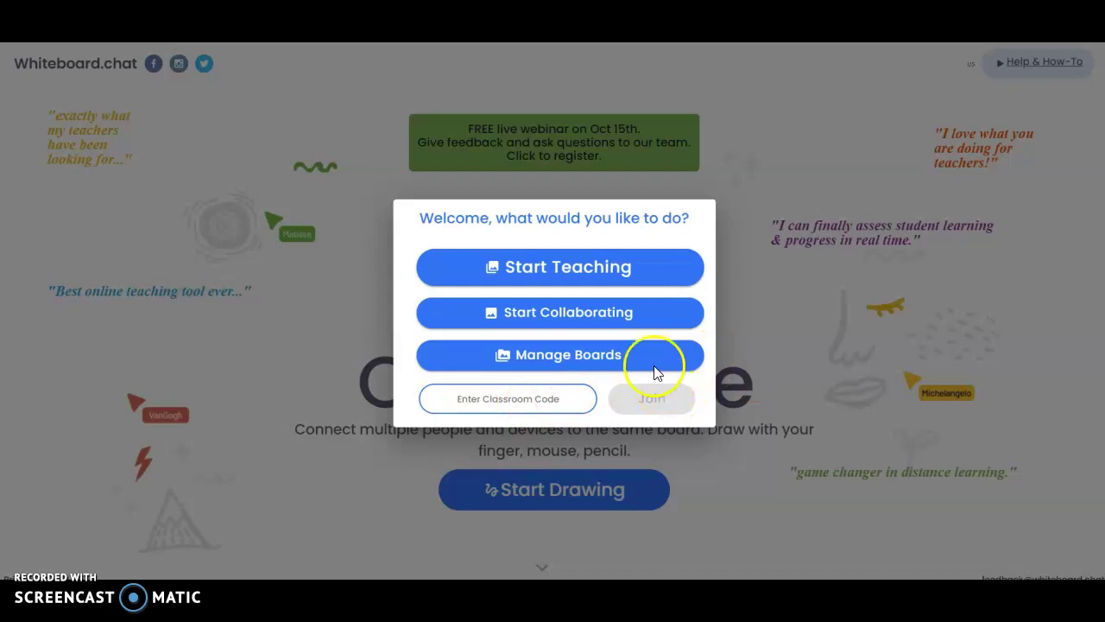
{"action": "left_click", "coordinate": [573, 274]}
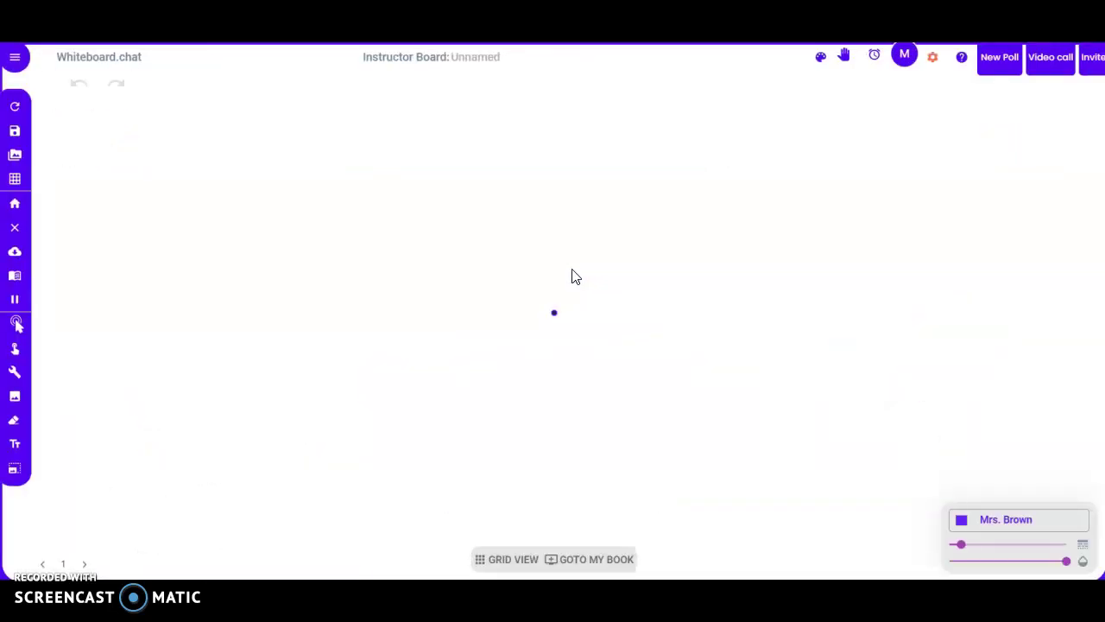
Copy the board's invite link to the clipboard and close the Invite others dialog.
{"action": "left_click", "coordinate": [1093, 61]}
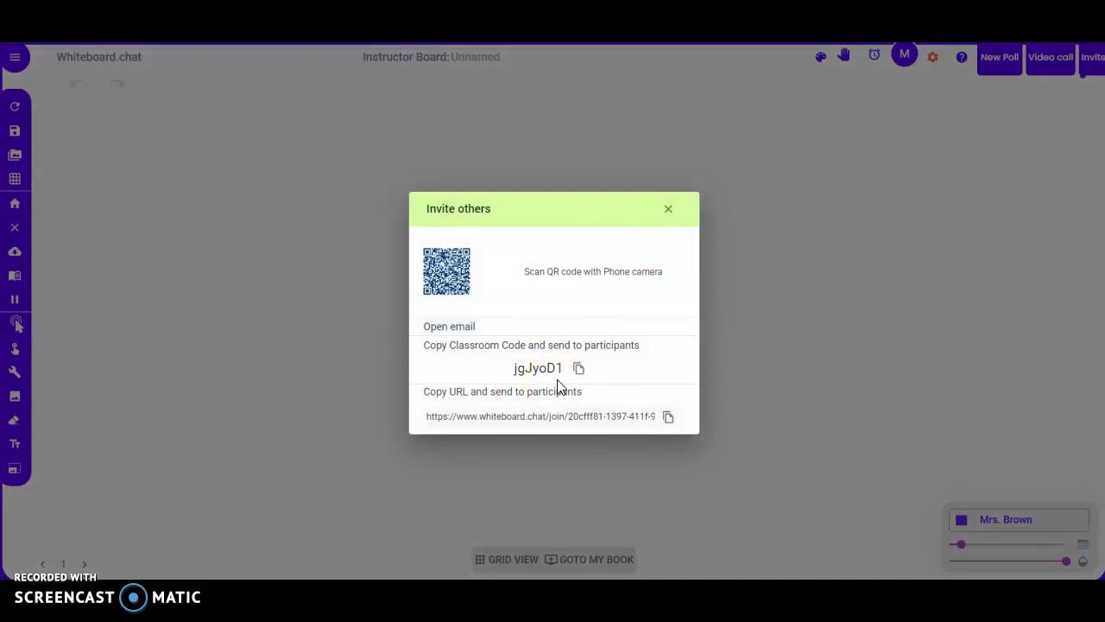
{"action": "left_click", "coordinate": [669, 418]}
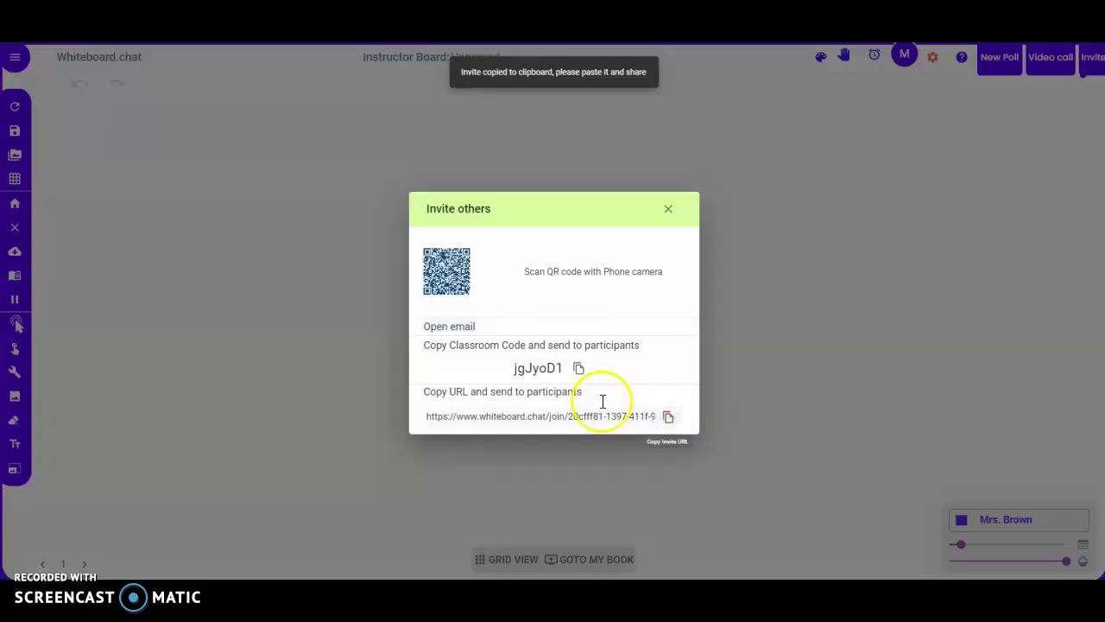
{"action": "left_click", "coordinate": [669, 208]}
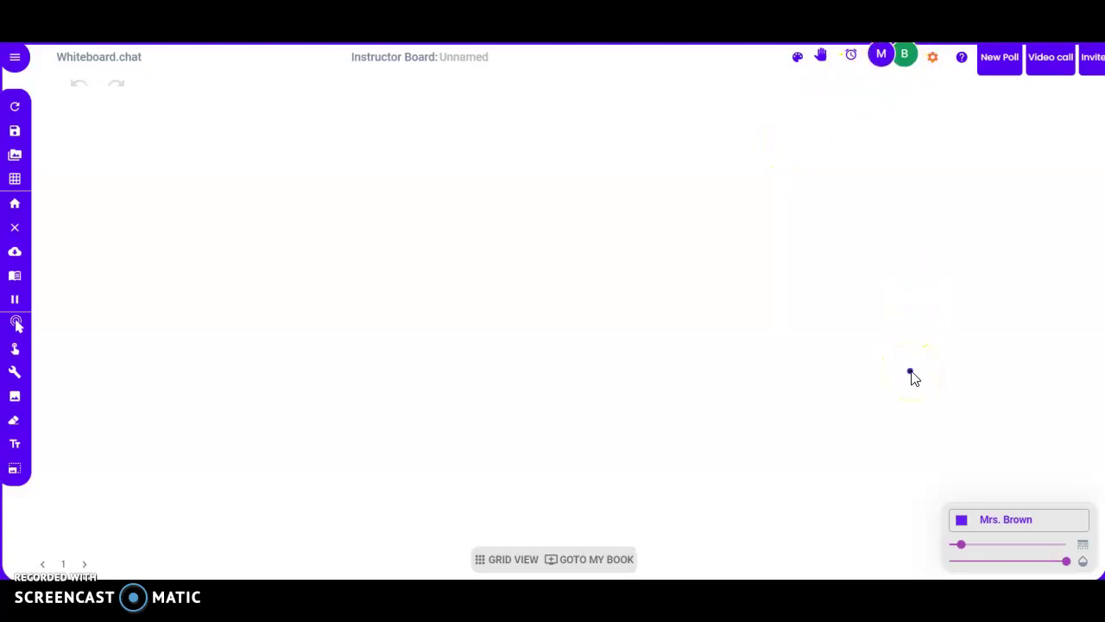
Start a video call with the joined student, then end it to return to the board.
{"action": "left_click", "coordinate": [1044, 66]}
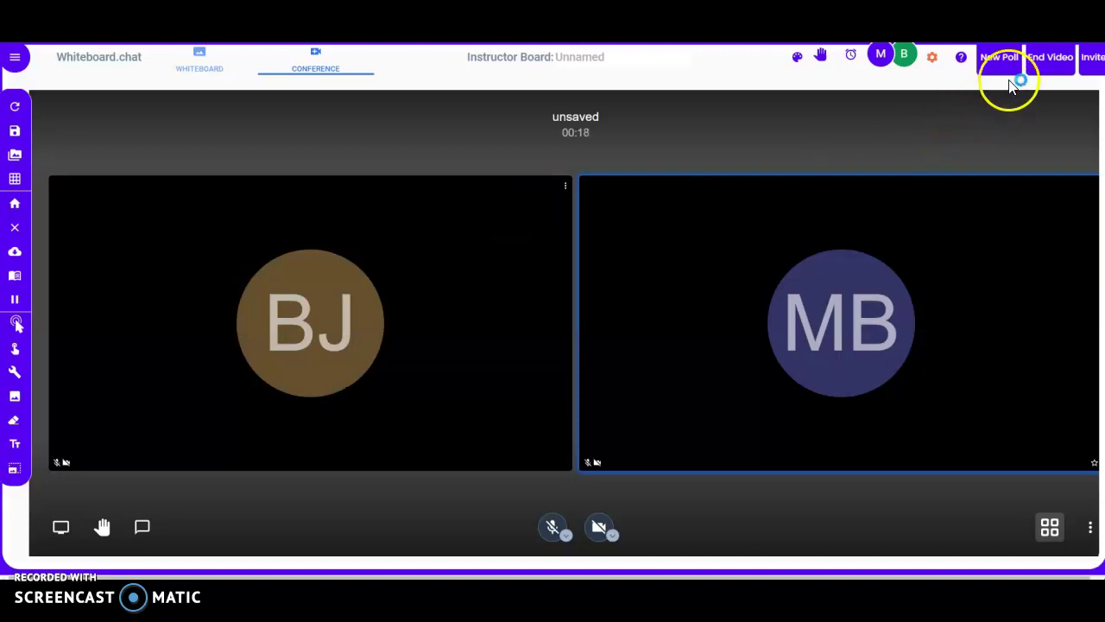
{"action": "left_click", "coordinate": [1052, 76]}
Send the student the saved 'How are you doing?' poll with Good, Bad and okay answers.
{"action": "left_click", "coordinate": [1007, 74]}
{"action": "left_click", "coordinate": [1019, 179]}
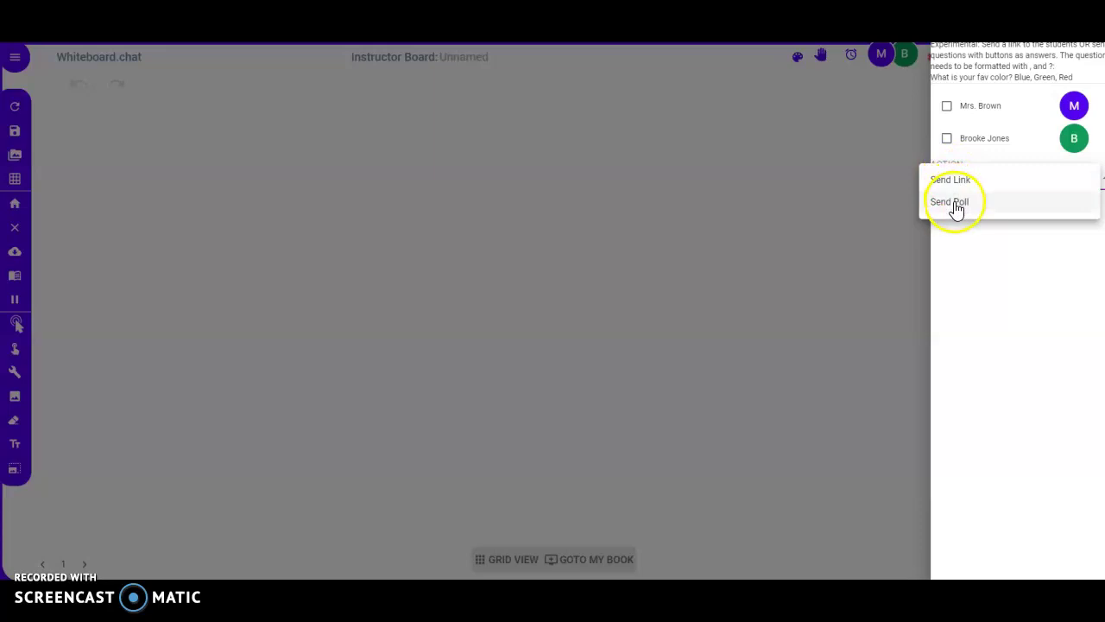
{"action": "left_click", "coordinate": [955, 204]}
{"action": "left_click", "coordinate": [947, 139]}
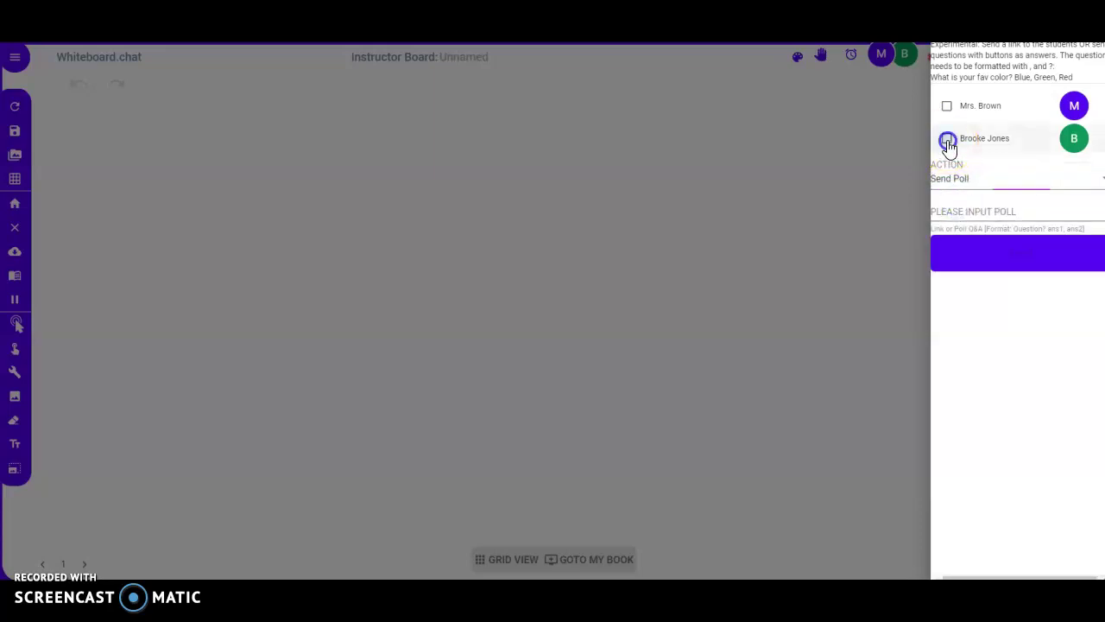
{"action": "left_click", "coordinate": [974, 217]}
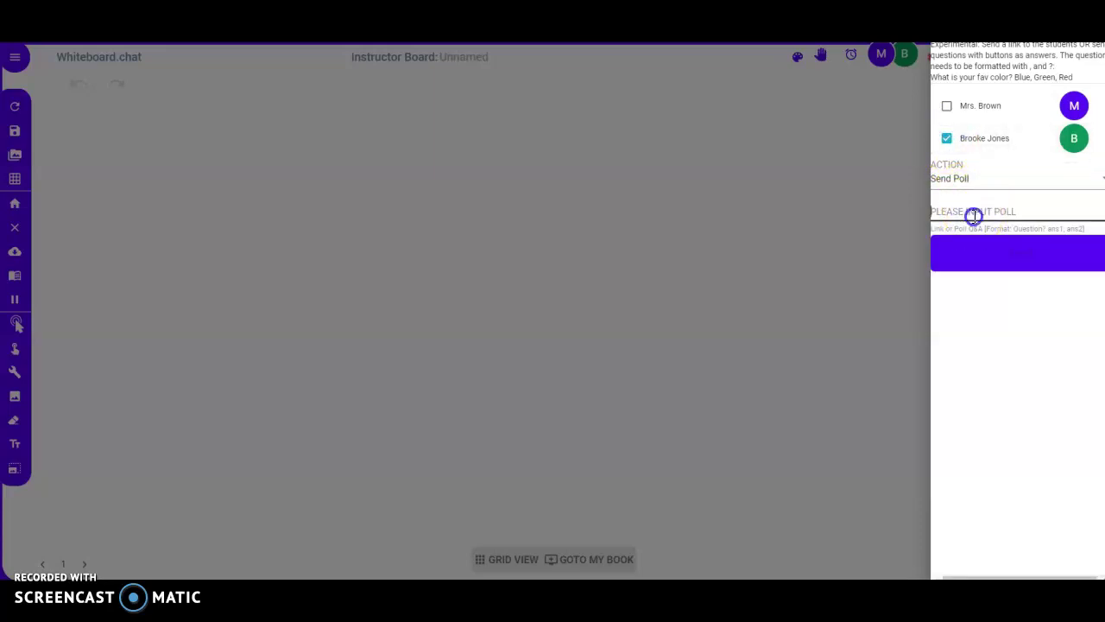
{"action": "left_click", "coordinate": [989, 267]}
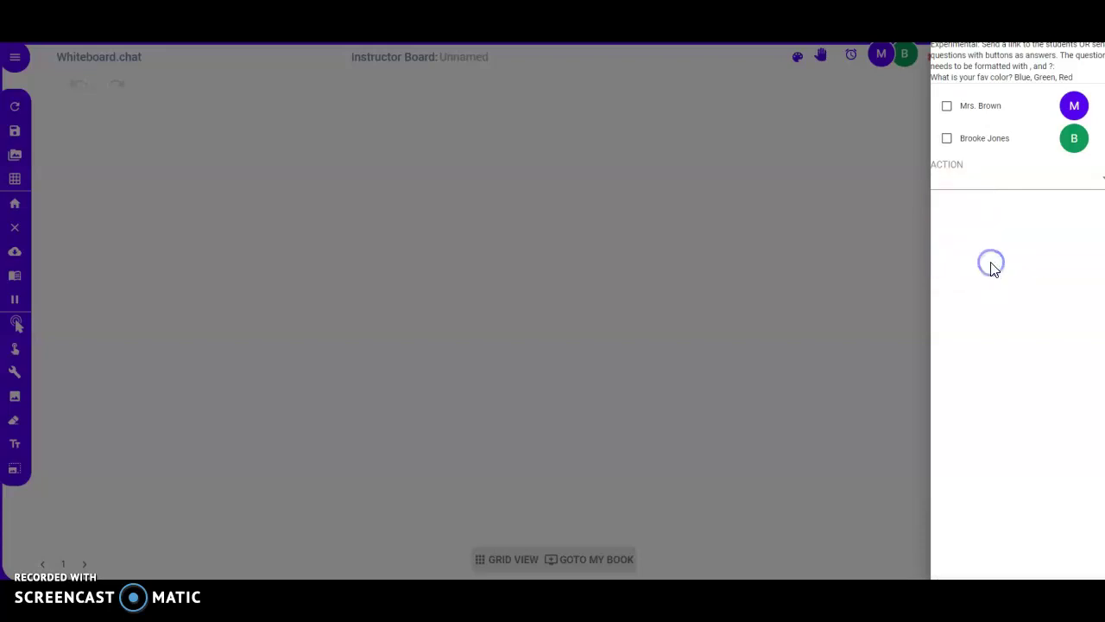
{"action": "left_click", "coordinate": [947, 140]}
{"action": "left_click", "coordinate": [965, 191]}
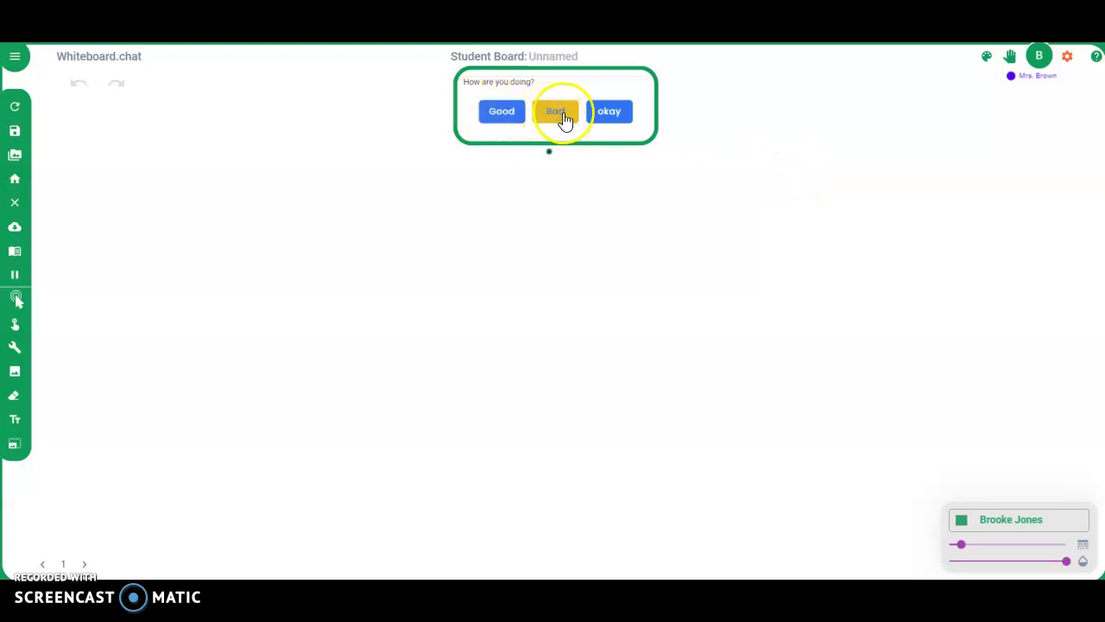
Answer the poll as the student with Good, then hide the poll results on the instructor board.
{"action": "left_click", "coordinate": [511, 114]}
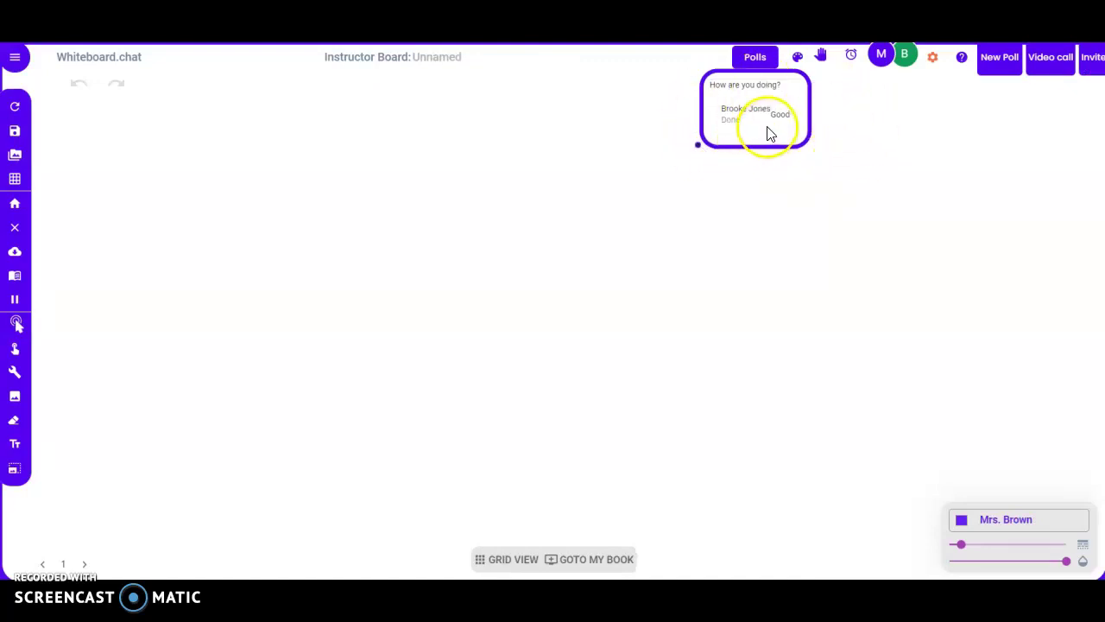
{"action": "left_click", "coordinate": [767, 62]}
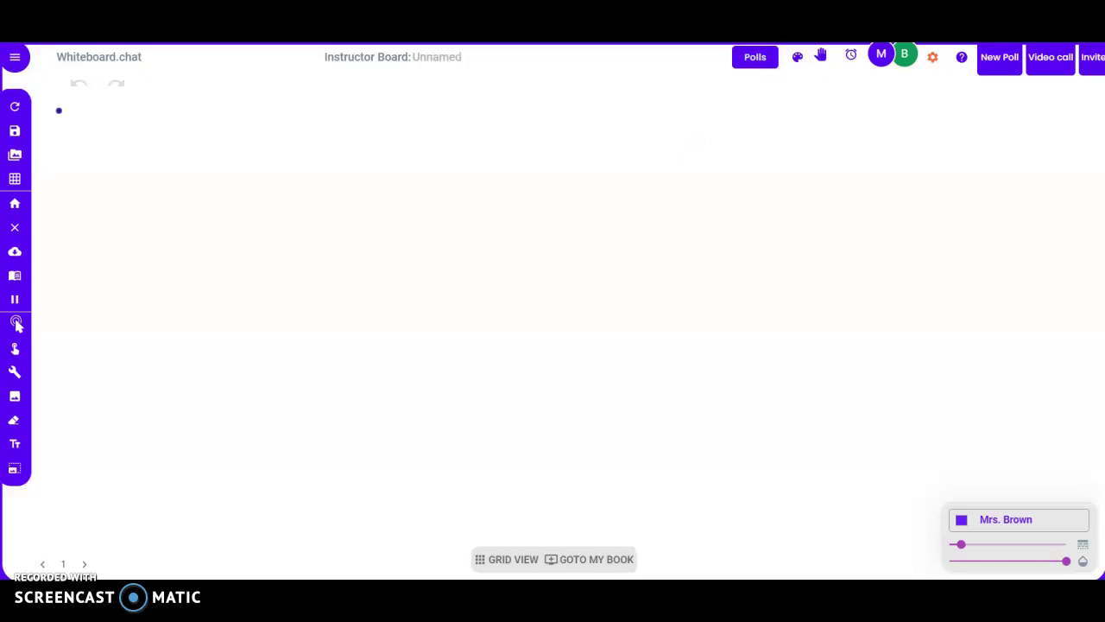
Preview the Group 3 board, delete Group 3 from Participants, and return to the Instructor Board.
{"action": "left_click", "coordinate": [888, 63]}
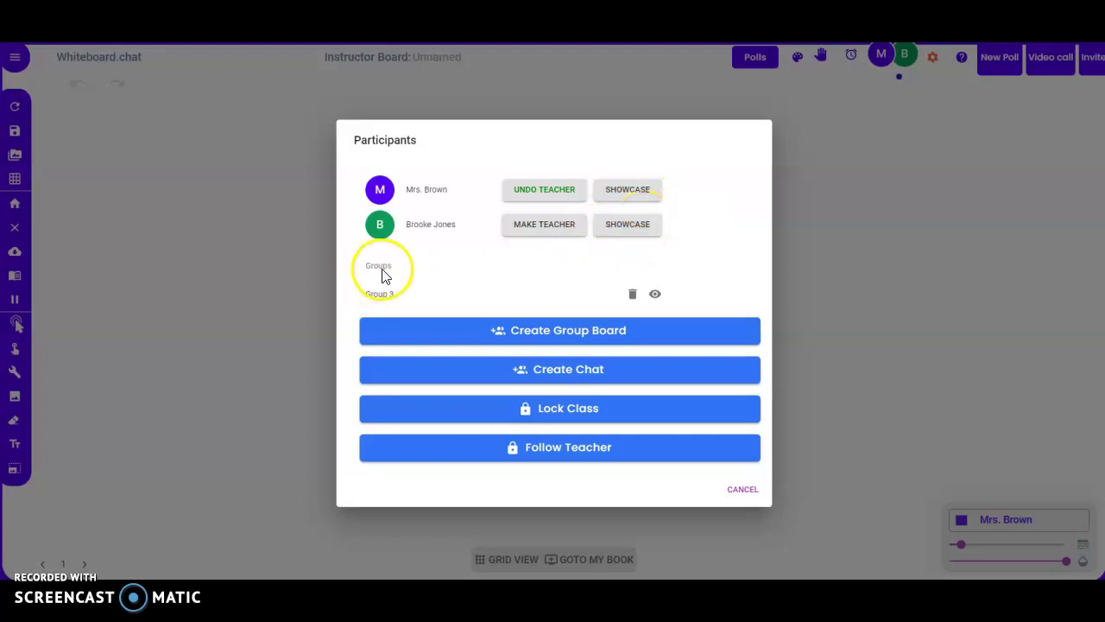
{"action": "left_click", "coordinate": [659, 295]}
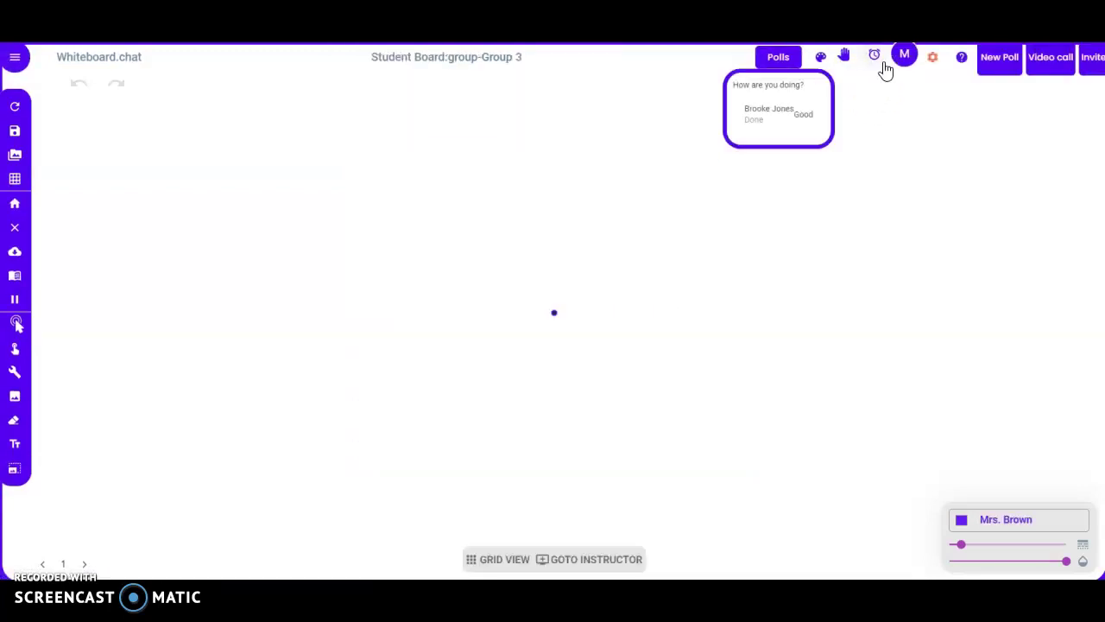
{"action": "left_click", "coordinate": [904, 57]}
{"action": "left_click", "coordinate": [633, 276]}
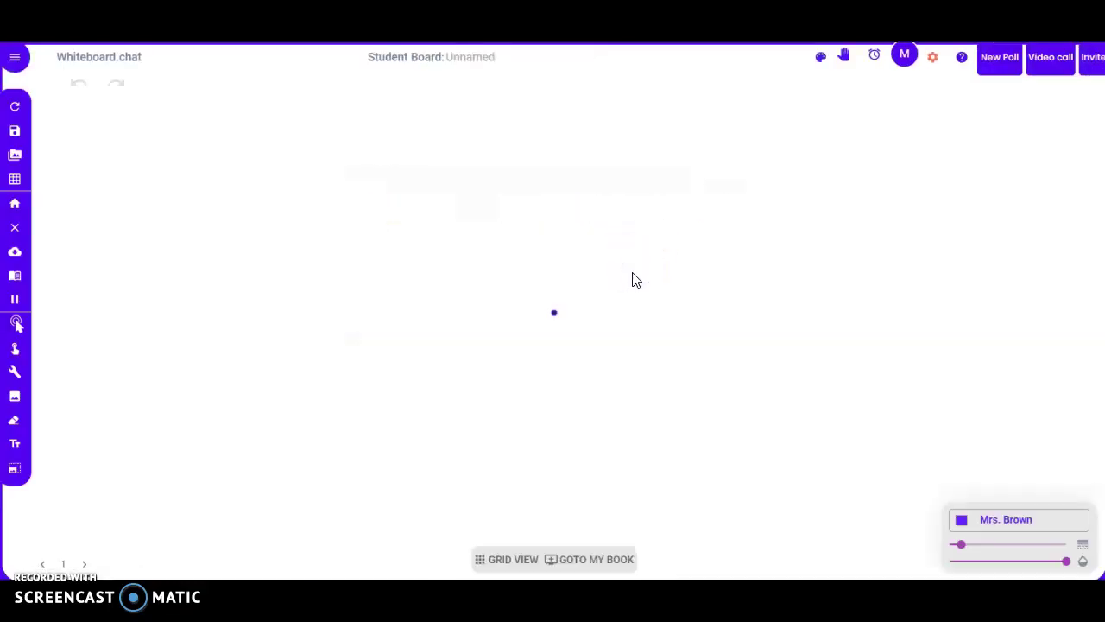
{"action": "left_click", "coordinate": [880, 57]}
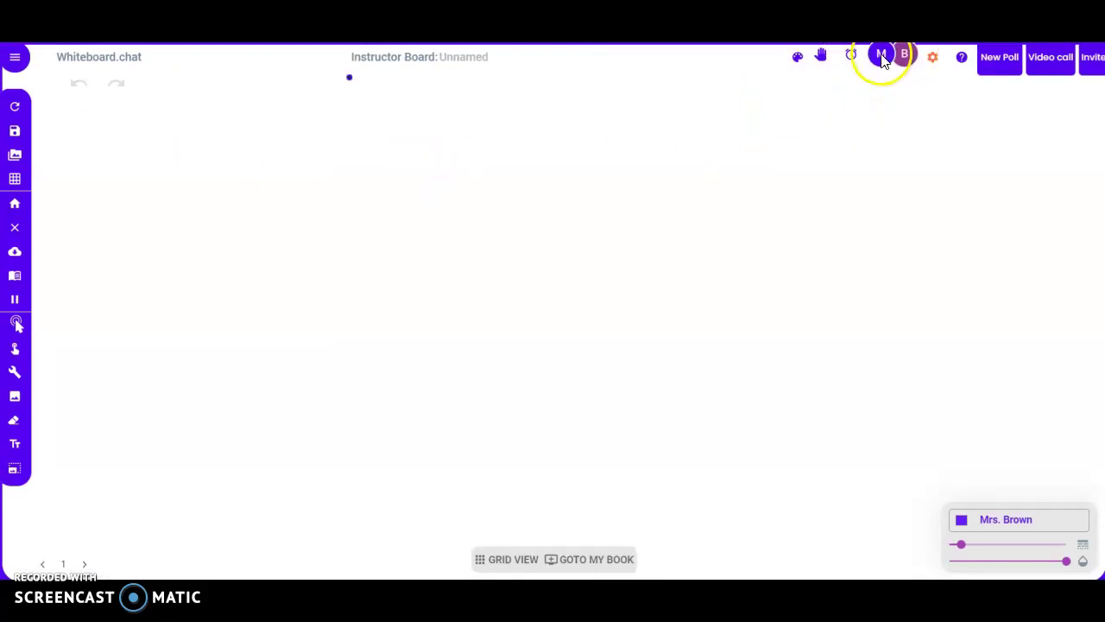
Start a new group board and move both participants into its chosen list.
{"action": "left_click", "coordinate": [881, 55]}
{"action": "left_click", "coordinate": [583, 288]}
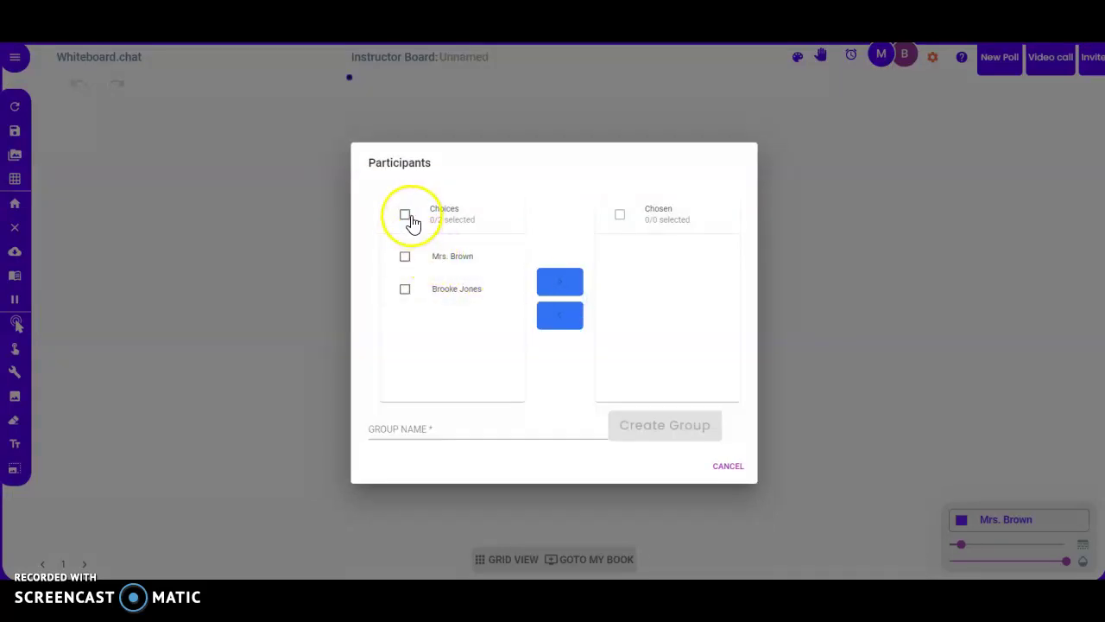
{"action": "left_click", "coordinate": [405, 257]}
{"action": "left_click", "coordinate": [405, 290]}
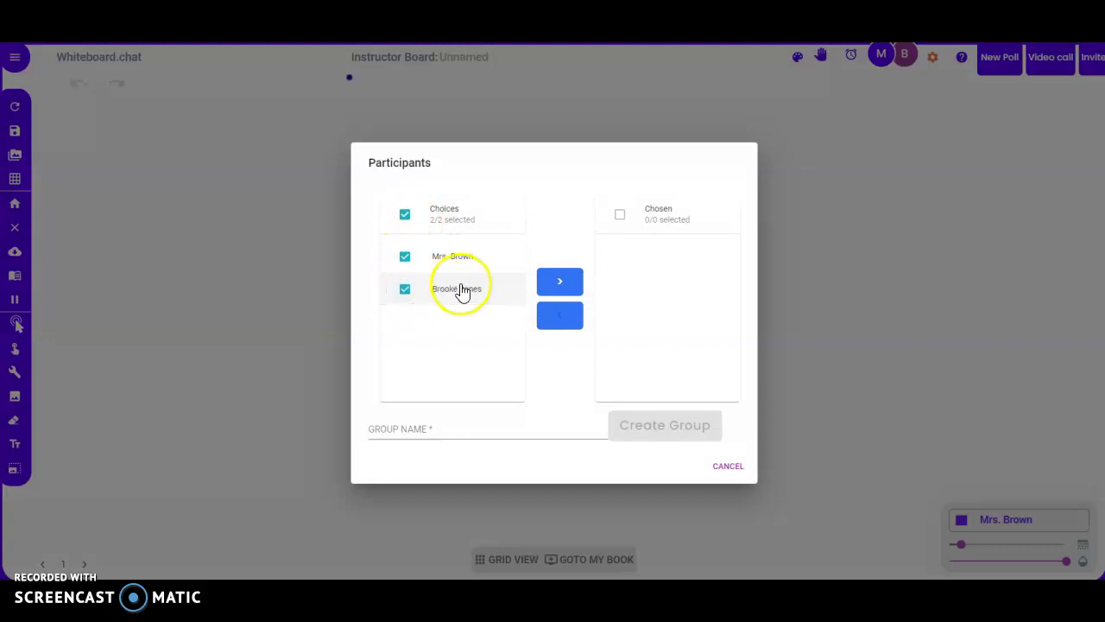
{"action": "left_click", "coordinate": [551, 284]}
{"action": "left_click", "coordinate": [620, 257]}
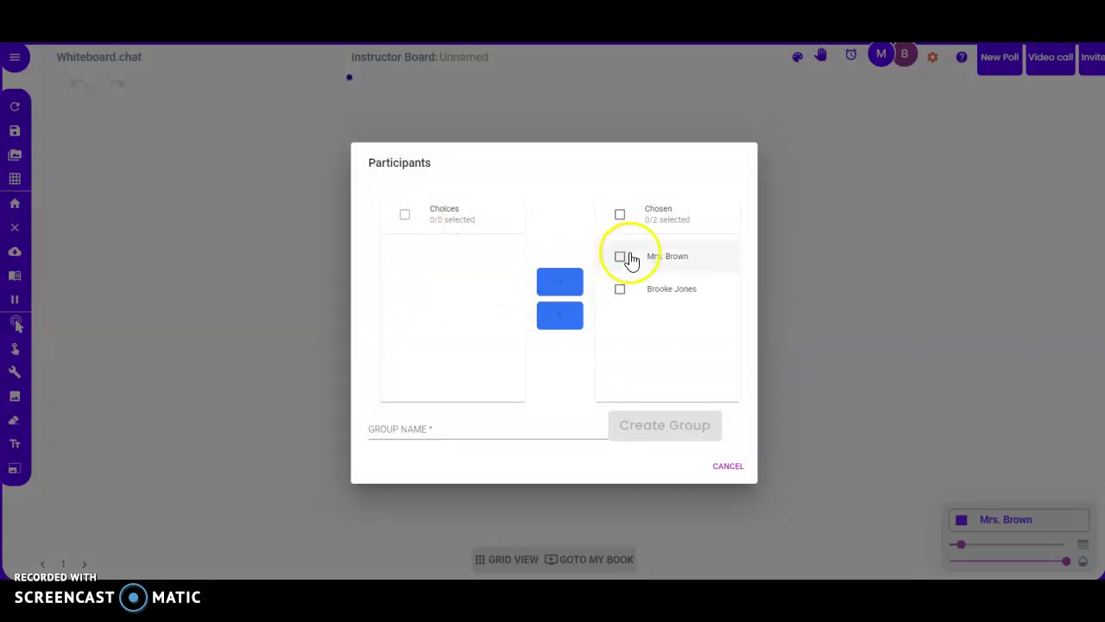
{"action": "left_click", "coordinate": [620, 289]}
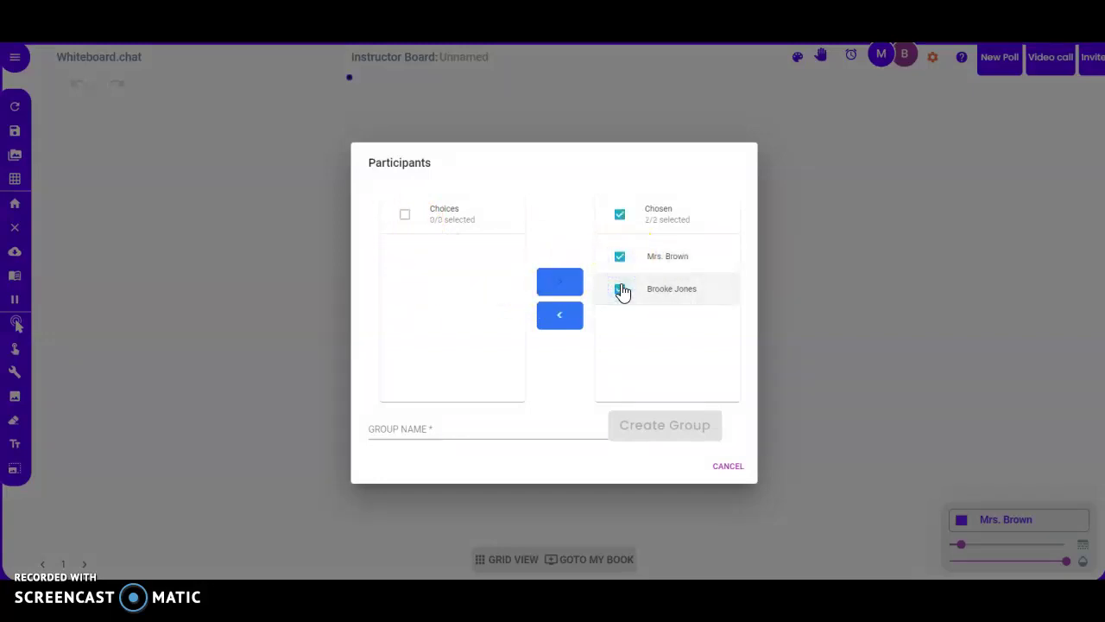
Name the group 'Group 5', create it, and set up a chat for the board.
{"action": "left_click", "coordinate": [403, 435]}
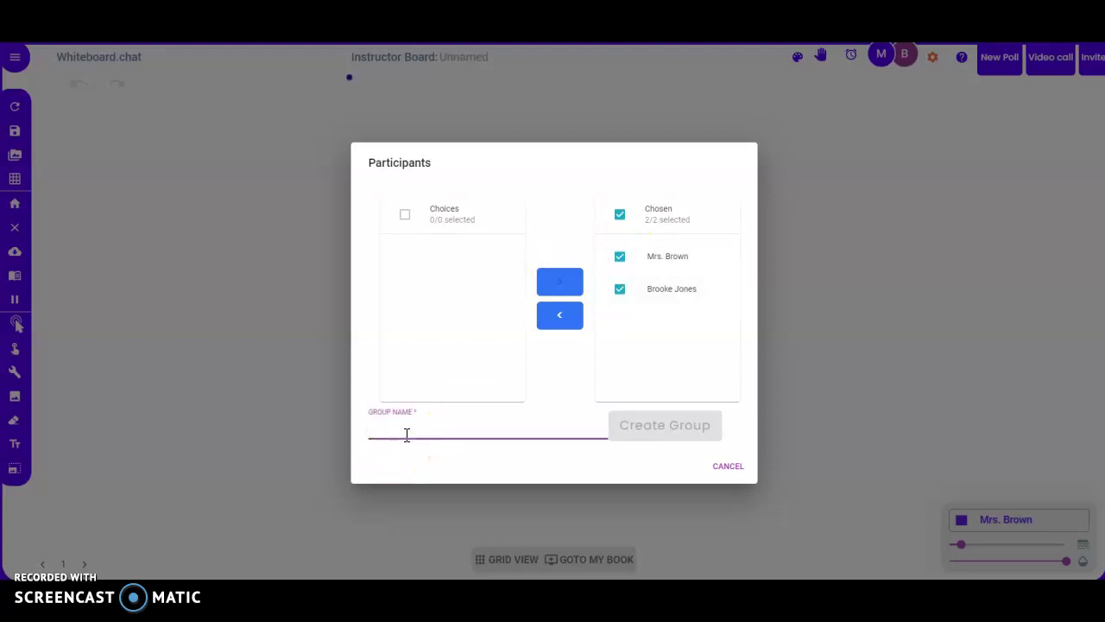
{"action": "type", "text": "Group 5"}
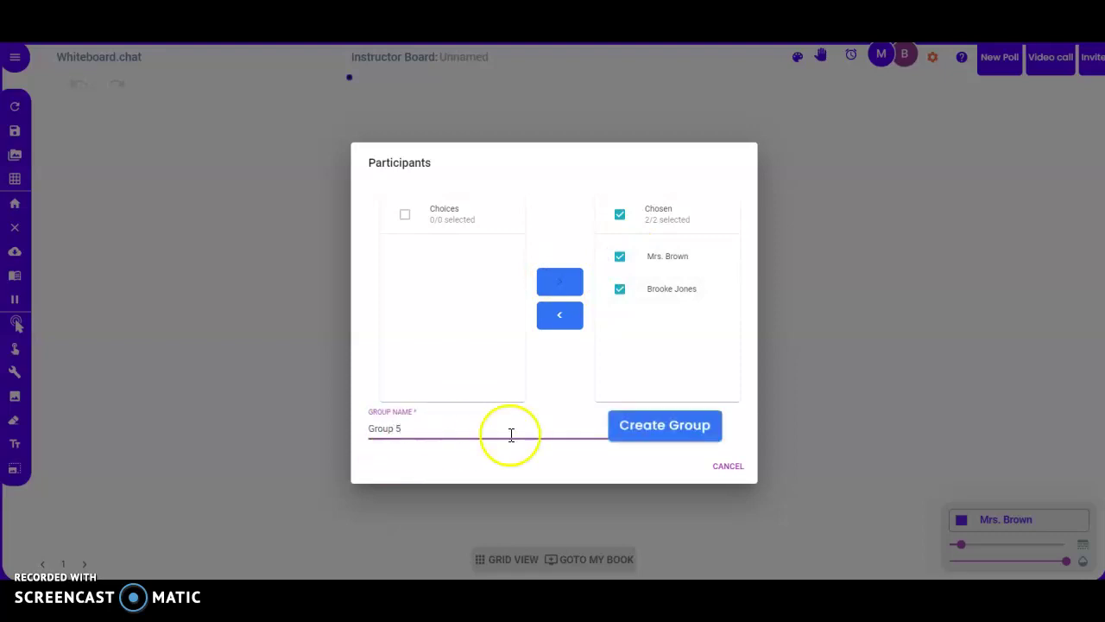
{"action": "left_click", "coordinate": [650, 432]}
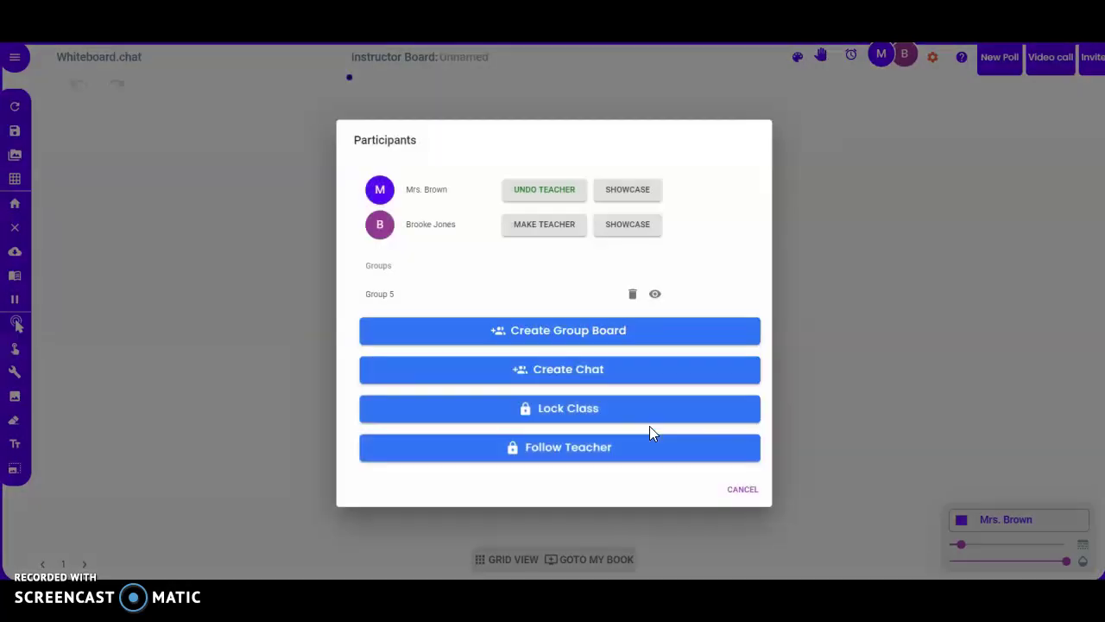
{"action": "left_click", "coordinate": [565, 371]}
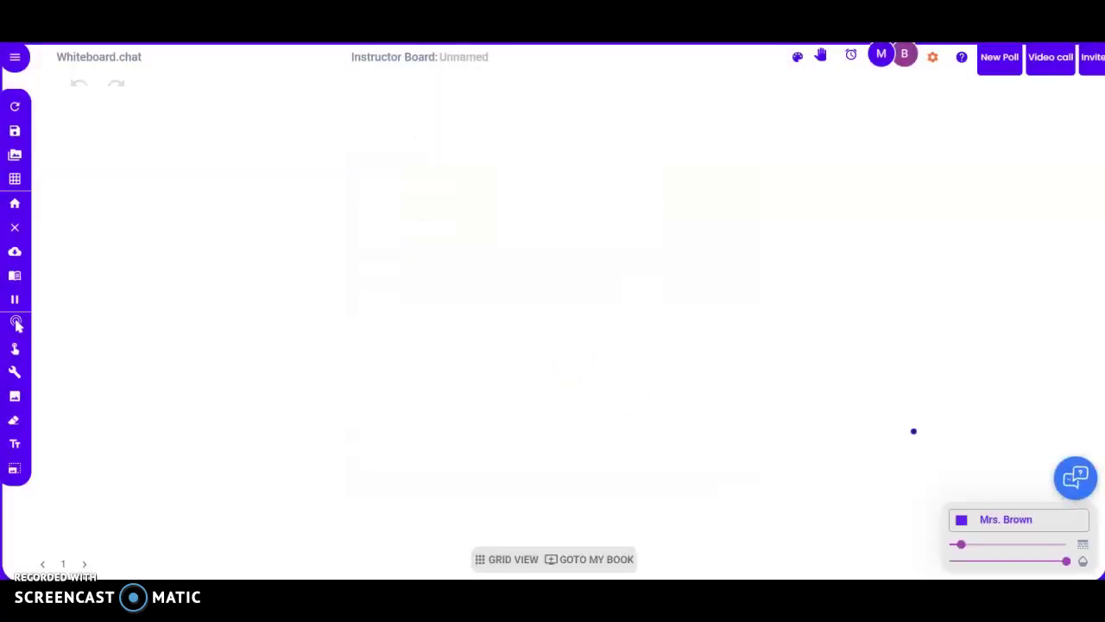
Post the message 'Hello!' in the Board Chat, then close the chat.
{"action": "left_click", "coordinate": [926, 427]}
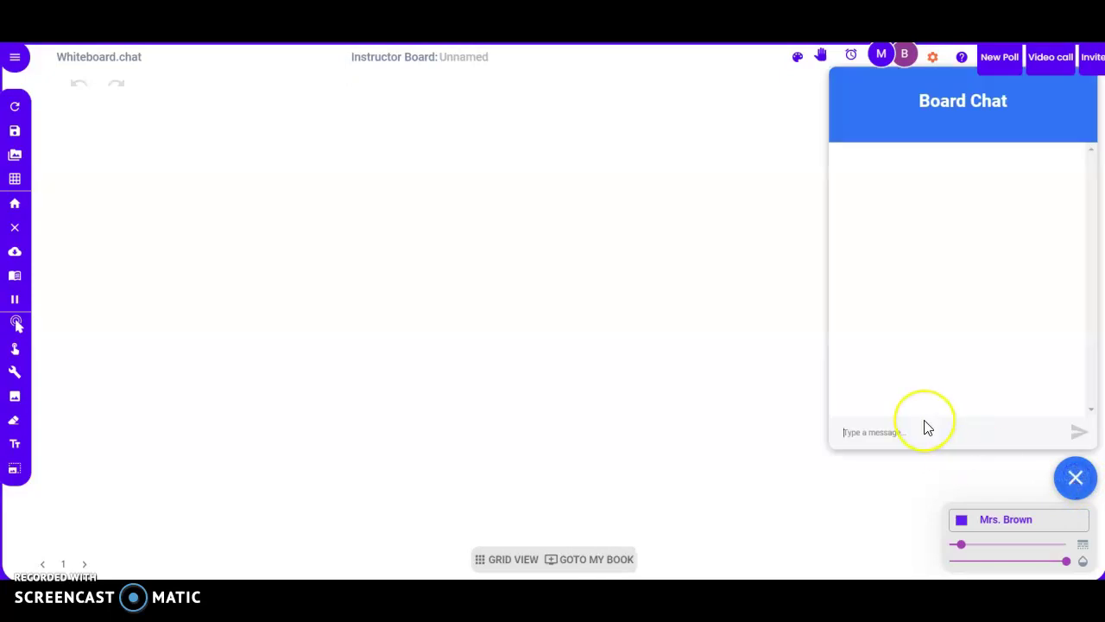
{"action": "type", "text": "Hello!"}
{"action": "key", "text": "Return"}
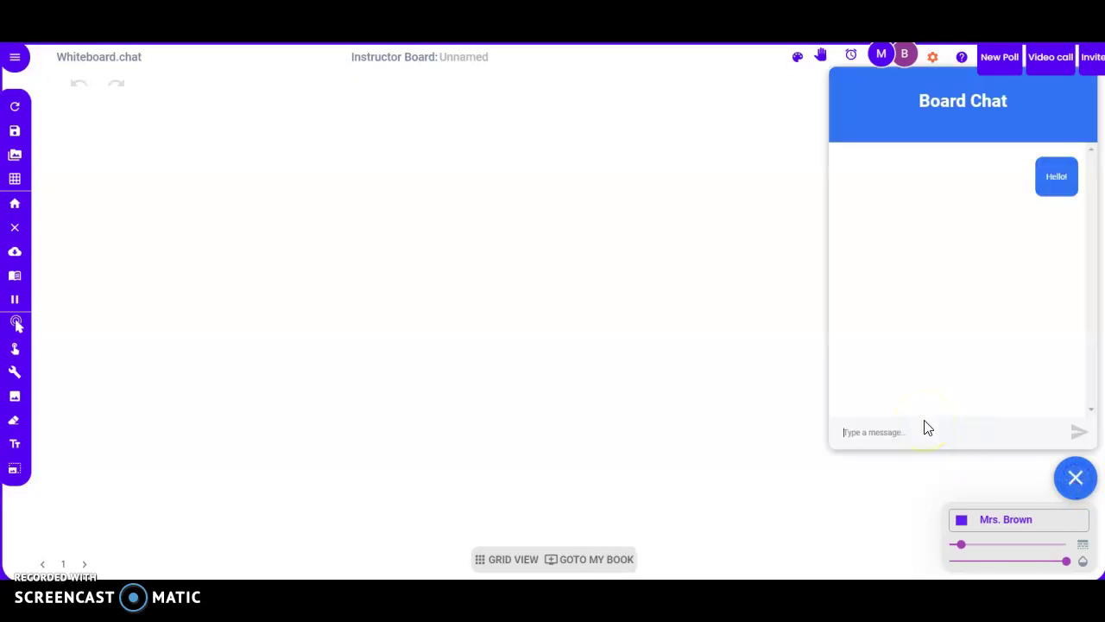
{"action": "left_click", "coordinate": [1073, 483]}
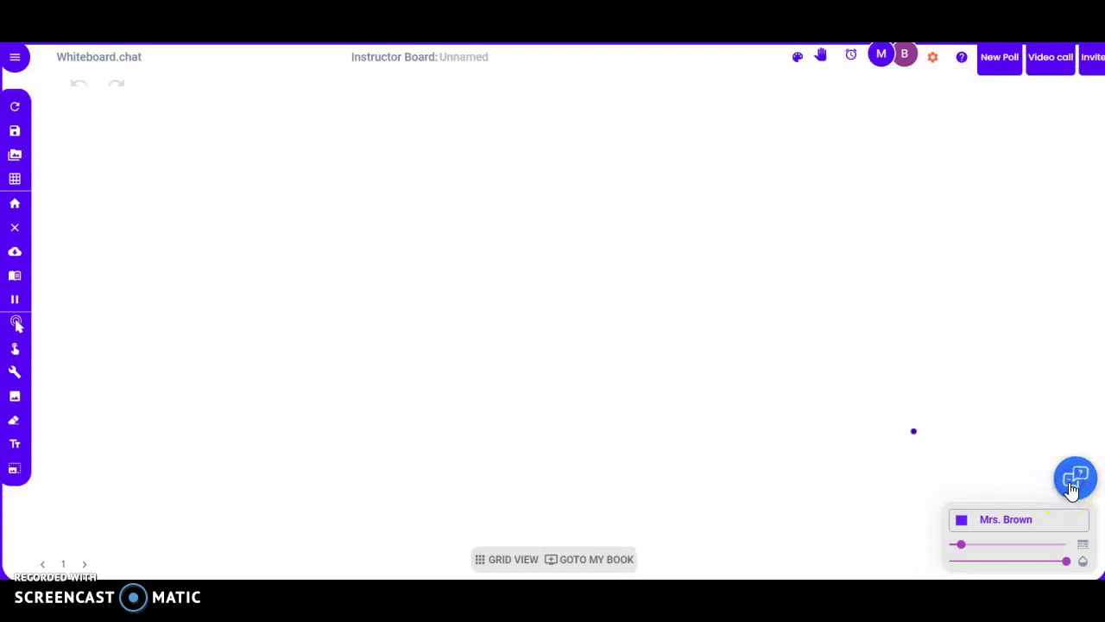
Start a 1-minute countdown timer on the instructor board.
{"action": "left_click", "coordinate": [852, 59]}
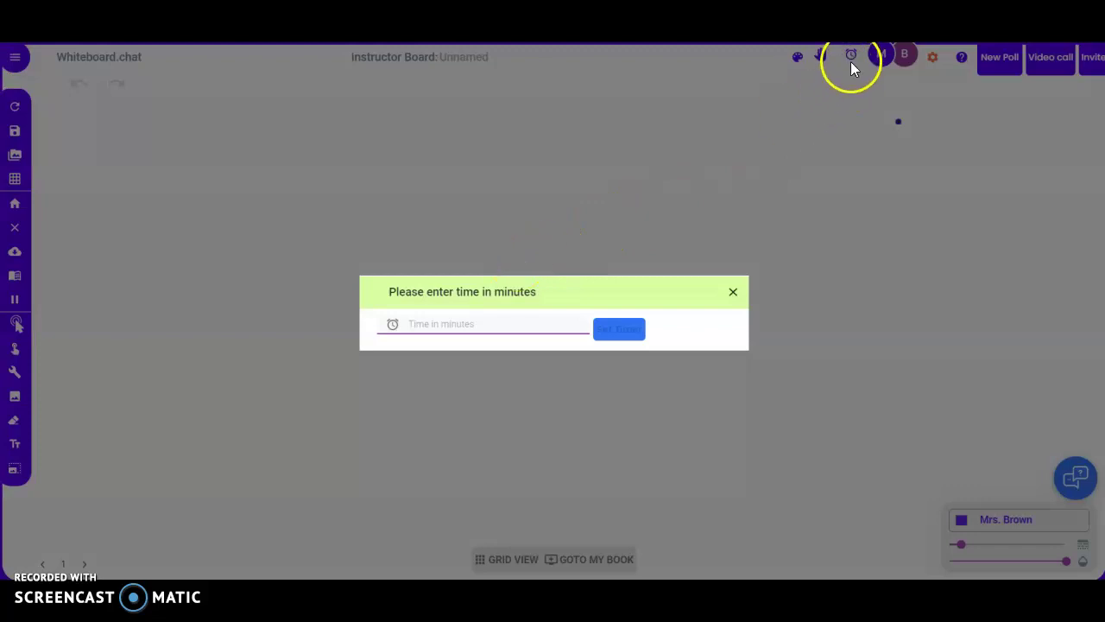
{"action": "type", "text": "1"}
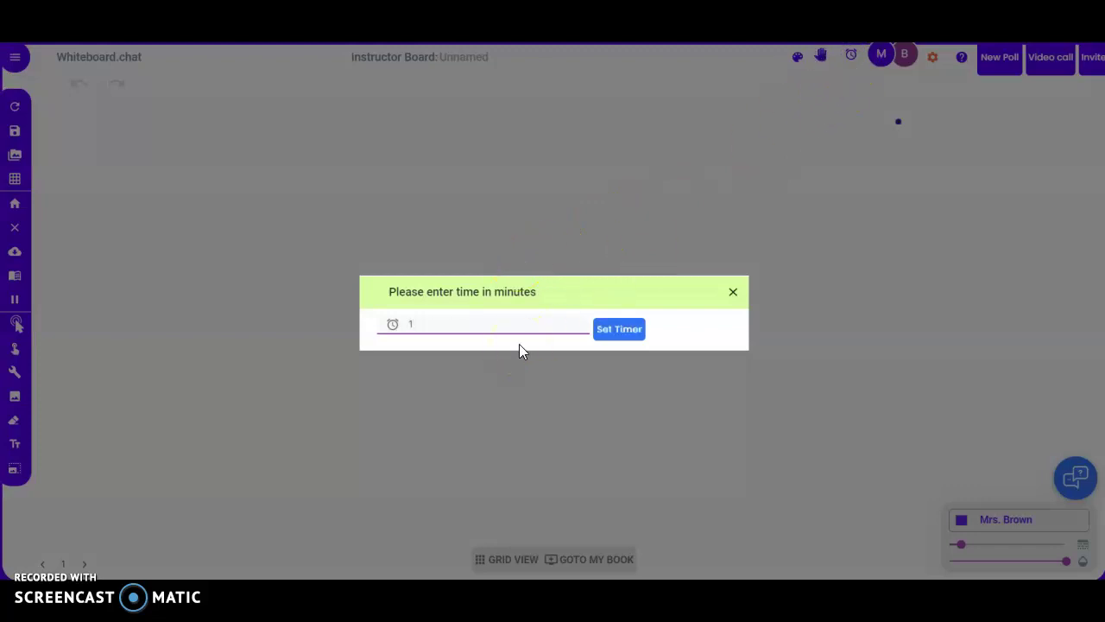
{"action": "left_click", "coordinate": [618, 330]}
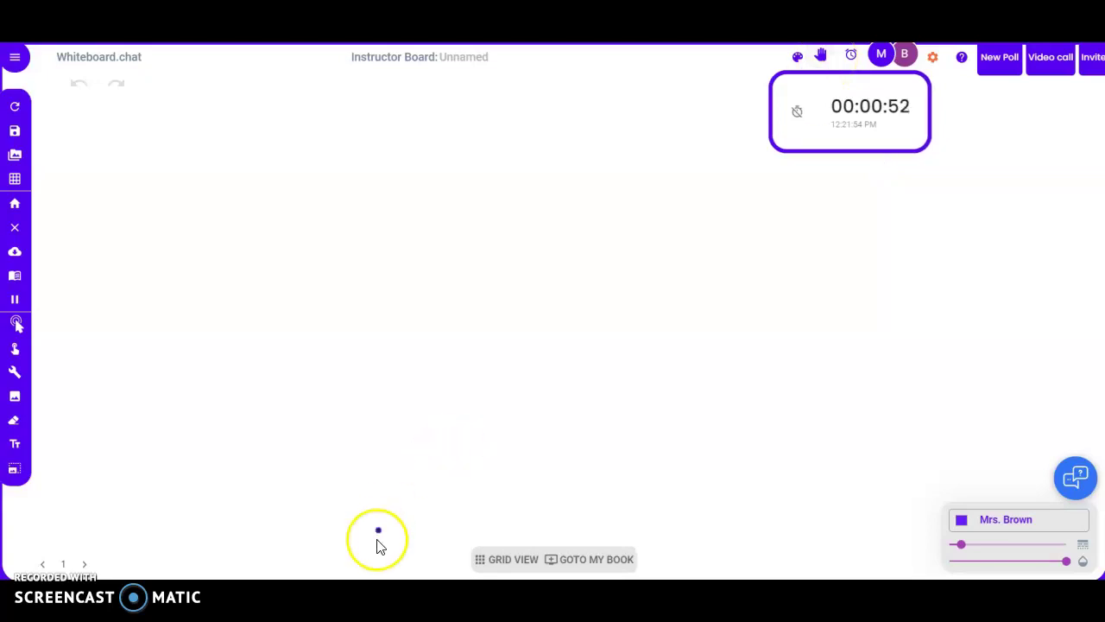
Raise a hand from the student's board, then bring up the Reward stickers list on the Instructor Board.
{"action": "key", "text": "alt+Tab"}
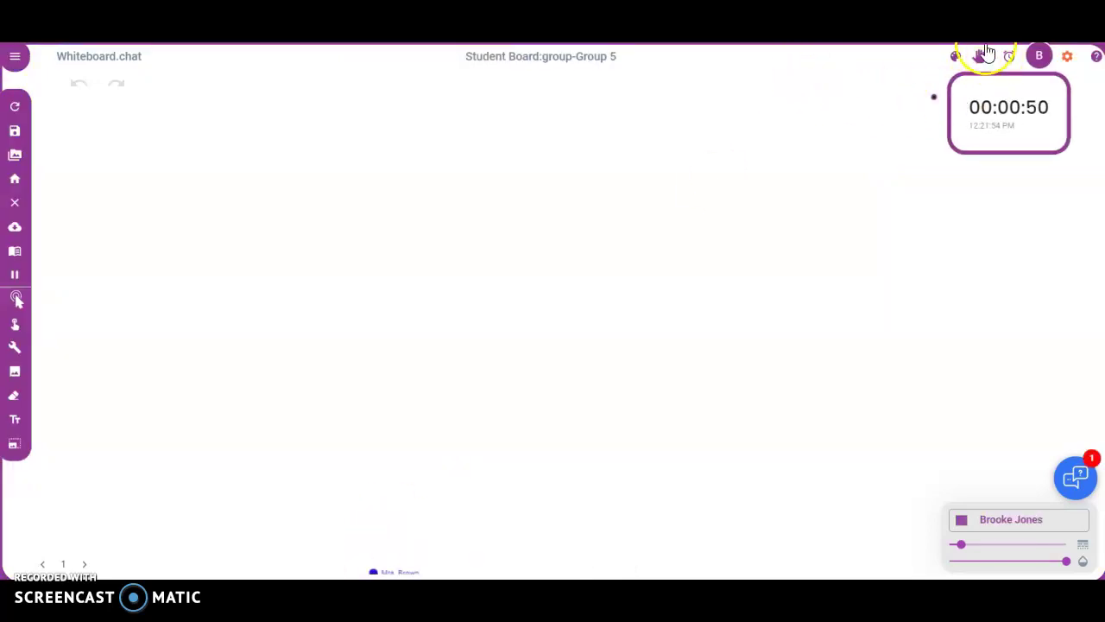
{"action": "left_click", "coordinate": [981, 59]}
{"action": "key", "text": "alt+Tab"}
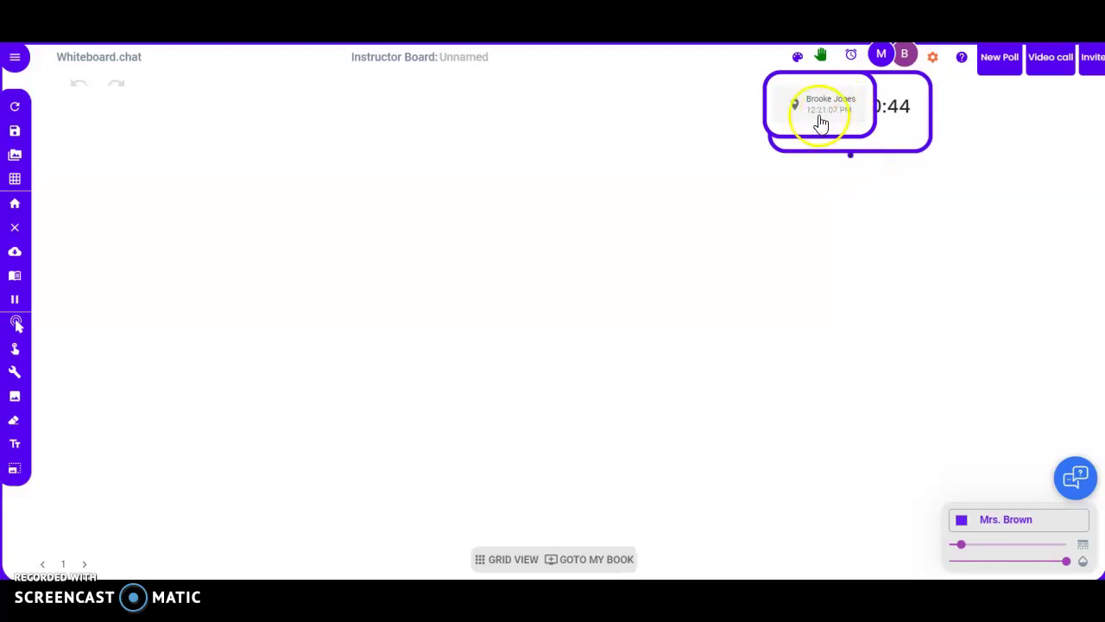
{"action": "left_click", "coordinate": [798, 60]}
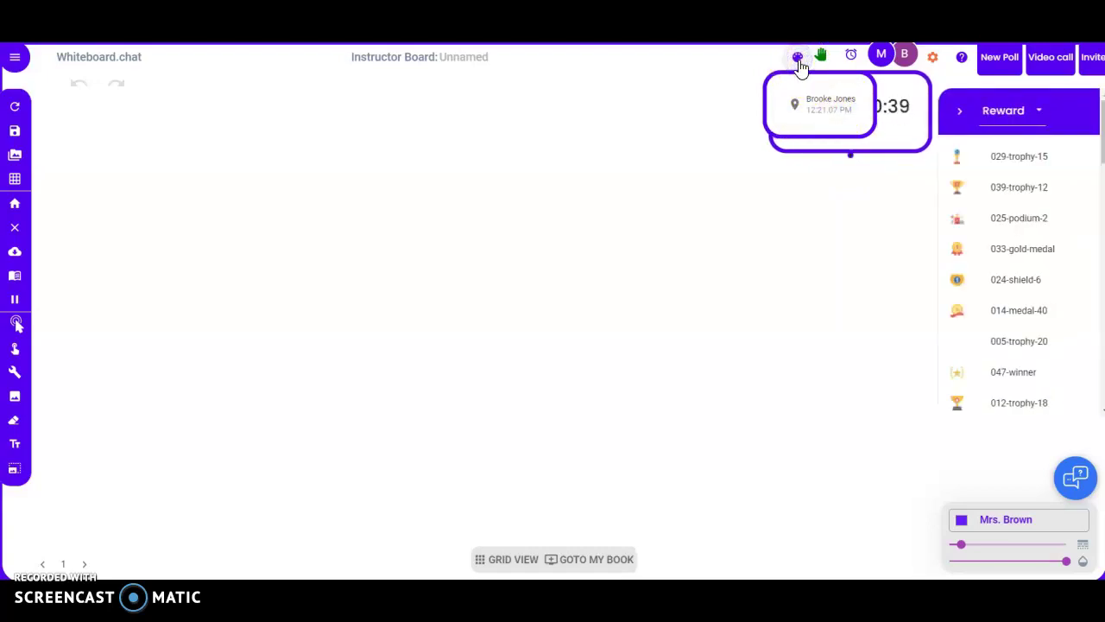
Place the 024-shield-6 sticker from the Reward category on the board.
{"action": "left_click", "coordinate": [1025, 152]}
{"action": "left_click", "coordinate": [1034, 112]}
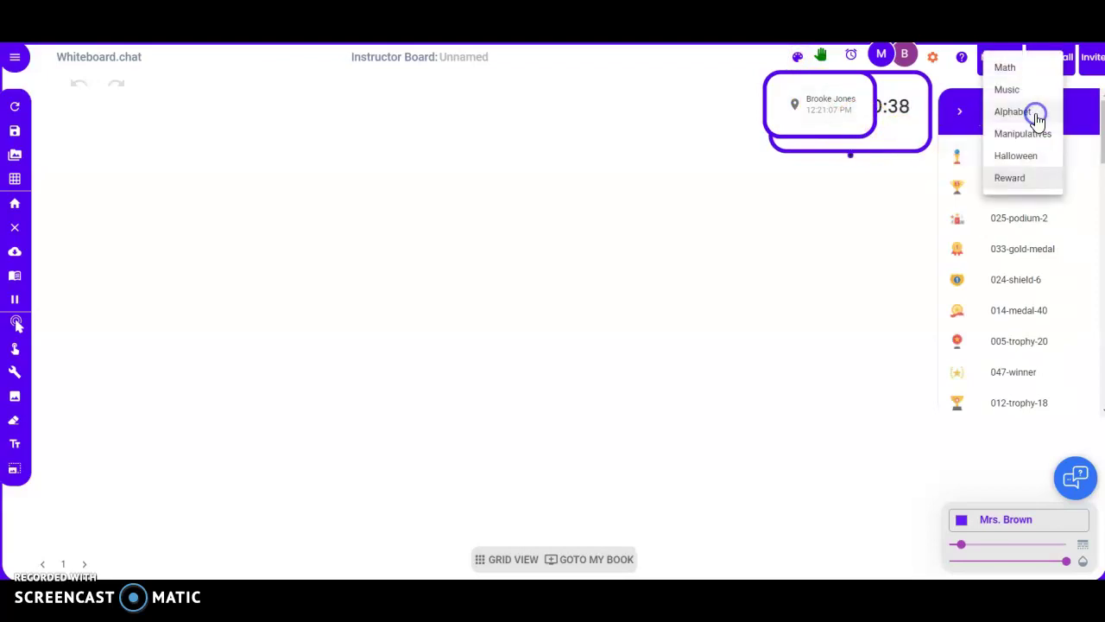
{"action": "left_click", "coordinate": [1006, 69]}
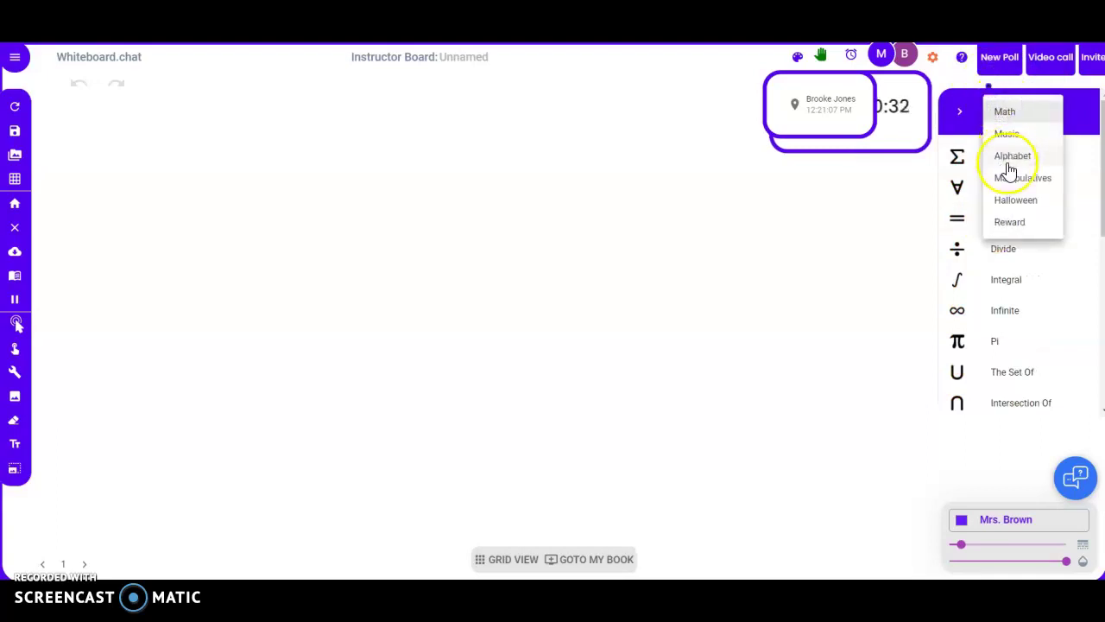
{"action": "left_click", "coordinate": [1010, 222]}
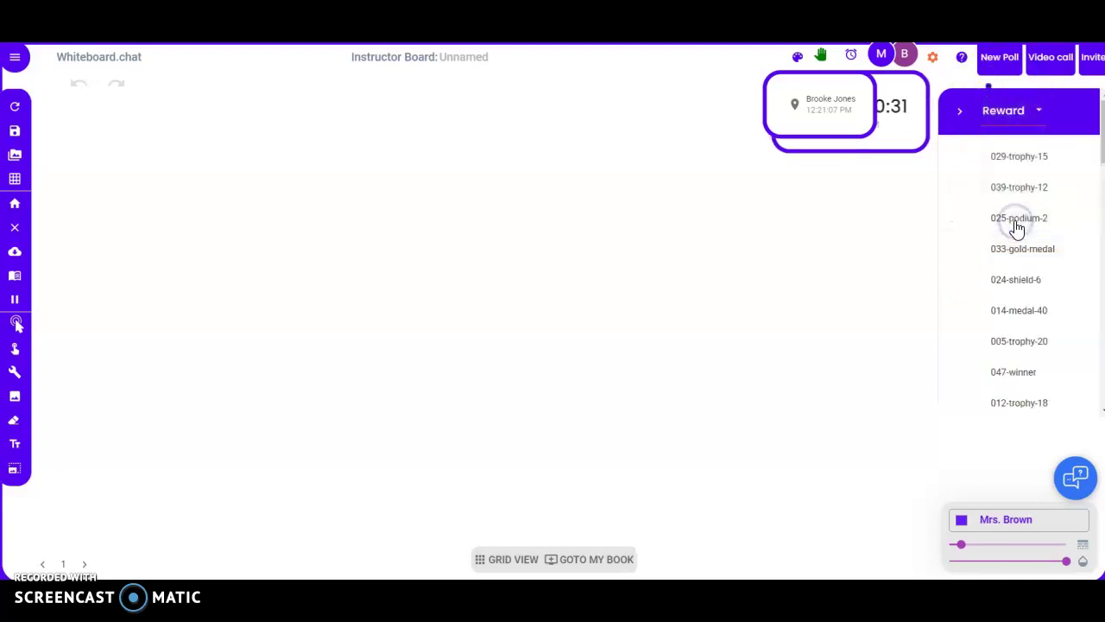
{"action": "left_click", "coordinate": [1038, 292]}
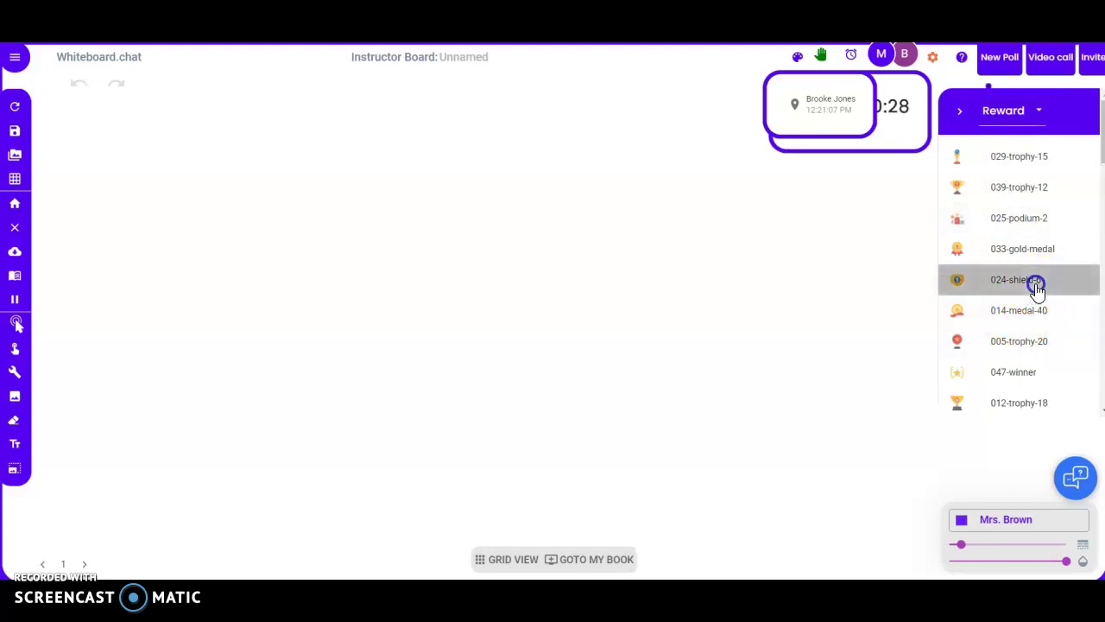
{"action": "left_click", "coordinate": [1036, 290]}
Draw a curved purple line and a loop beside the shield sticker.
{"action": "mouse_move", "coordinate": [785, 415]}
{"action": "left_mouse_down"}
{"action": "mouse_move", "coordinate": [549, 370]}
{"action": "mouse_move", "coordinate": [489, 337]}
{"action": "mouse_move", "coordinate": [499, 343]}
{"action": "left_mouse_up"}
{"action": "mouse_move", "coordinate": [665, 220]}
{"action": "left_mouse_down"}
{"action": "mouse_move", "coordinate": [631, 354]}
{"action": "mouse_move", "coordinate": [693, 207]}
{"action": "mouse_move", "coordinate": [610, 312]}
{"action": "mouse_move", "coordinate": [718, 335]}
{"action": "left_mouse_up"}
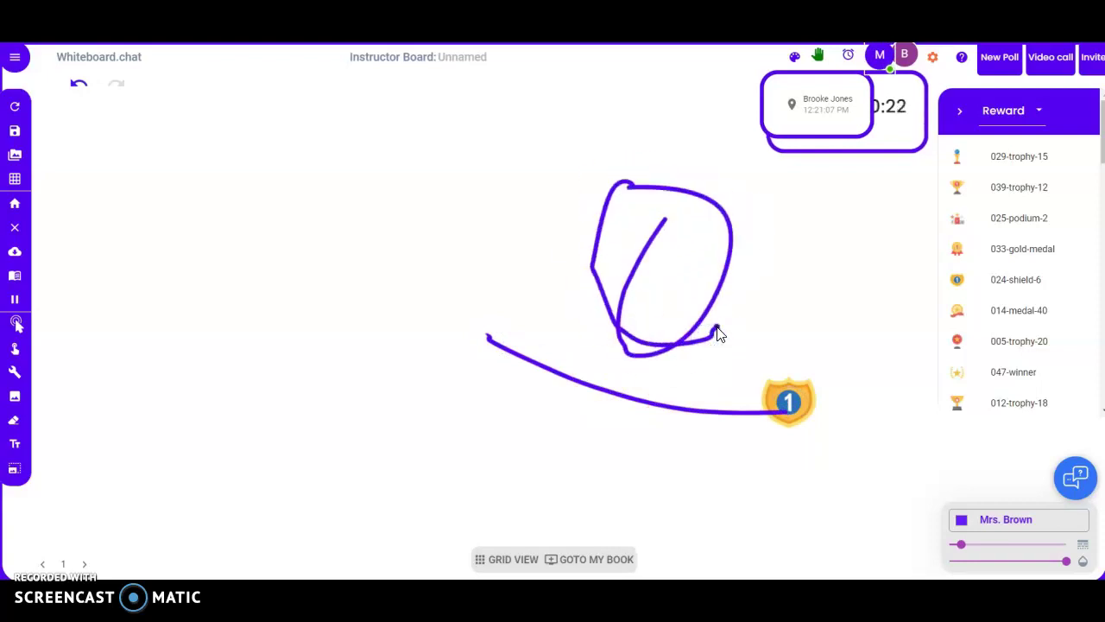
{"action": "left_click", "coordinate": [454, 66]}
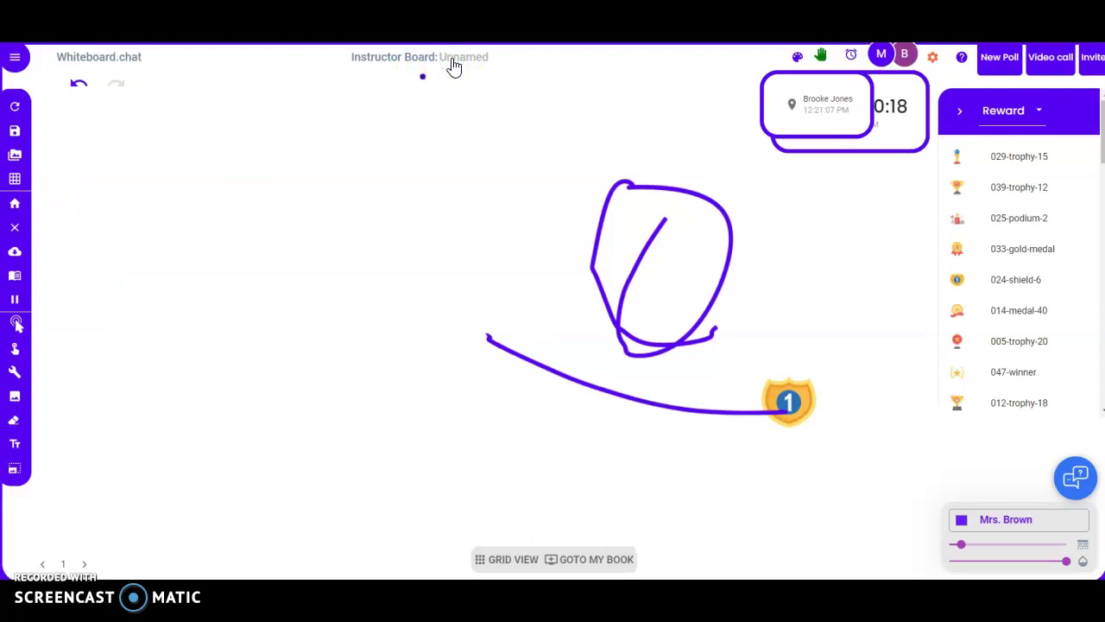
Title the board 'First Hour', undo the latest board change, and open the side menu.
{"action": "type", "text": "First Hour"}
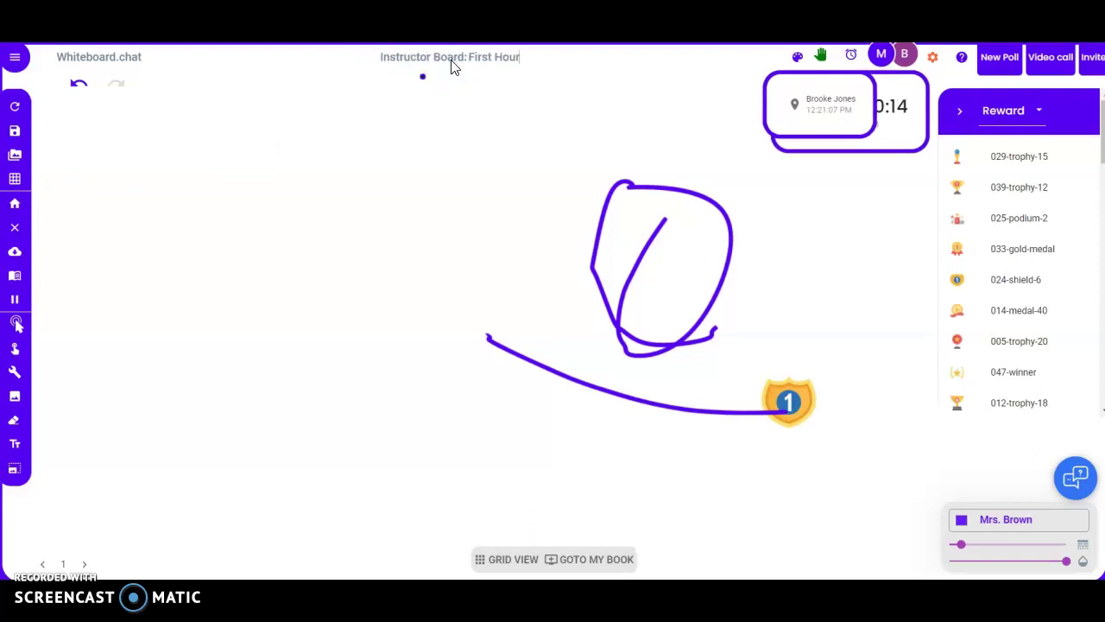
{"action": "left_click", "coordinate": [75, 84]}
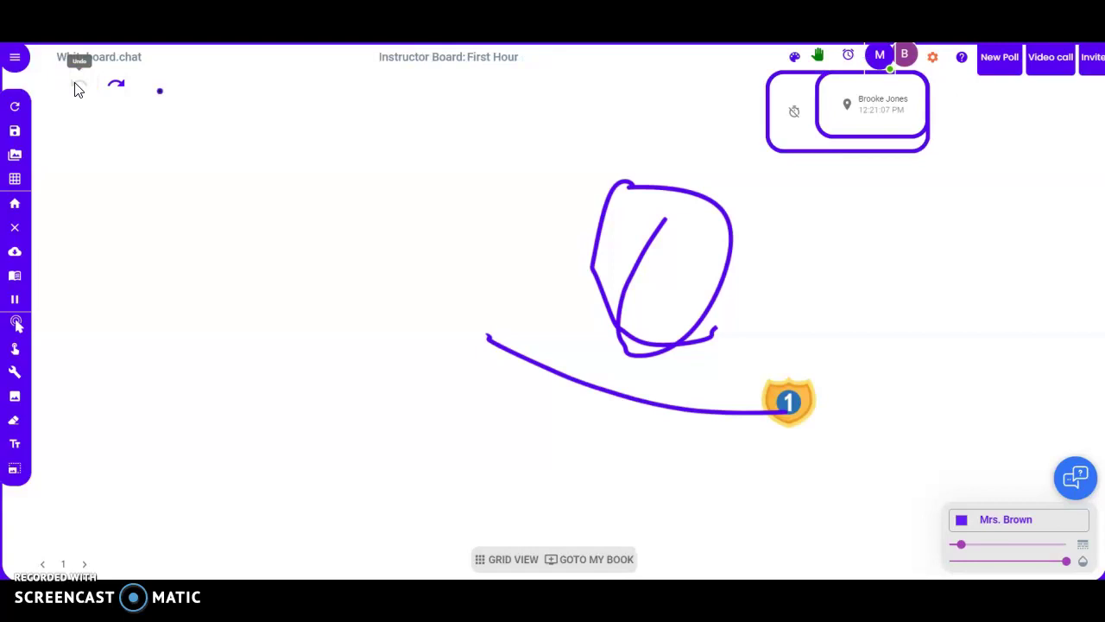
{"action": "left_click", "coordinate": [15, 59]}
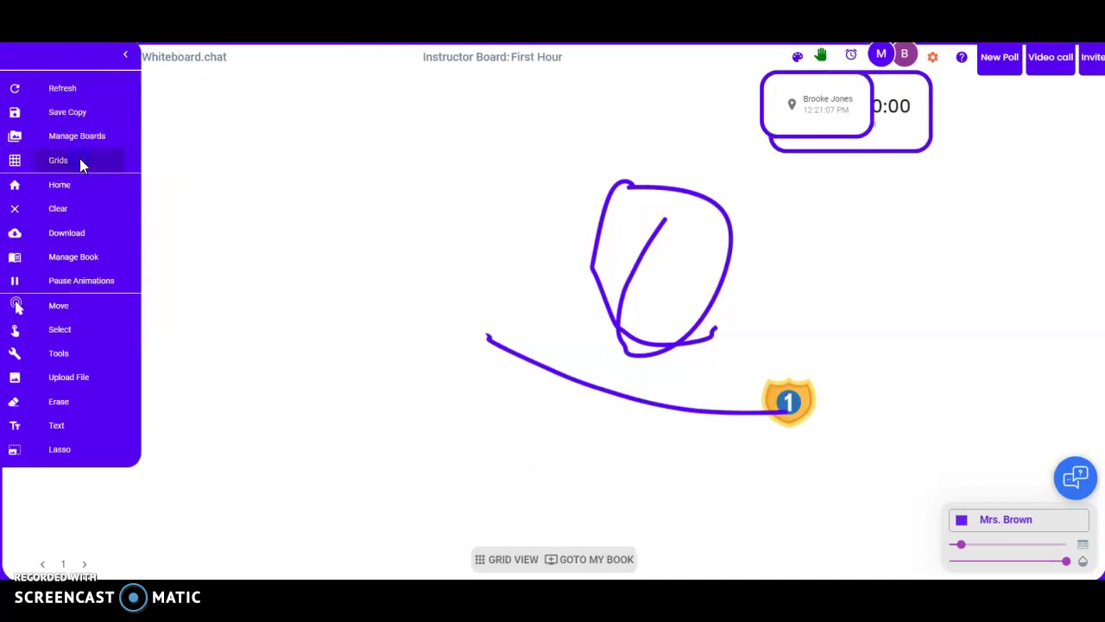
Apply the plain Grid background, then reopen the grid styles to choose another background.
{"action": "mouse_move", "coordinate": [80, 158]}
{"action": "left_click", "coordinate": [163, 169]}
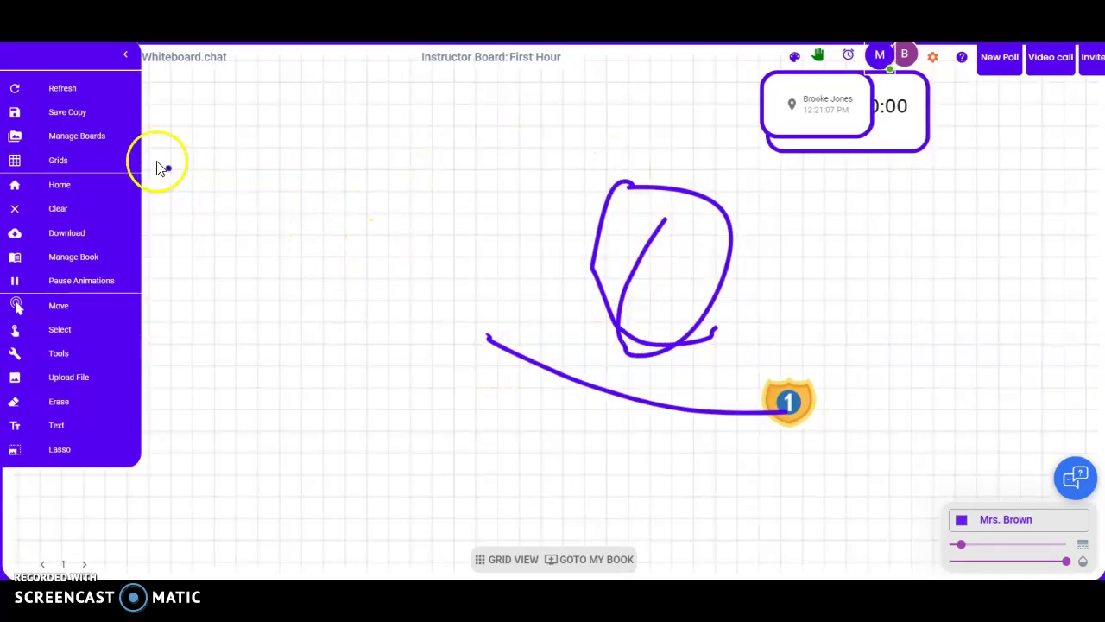
{"action": "left_click", "coordinate": [73, 164]}
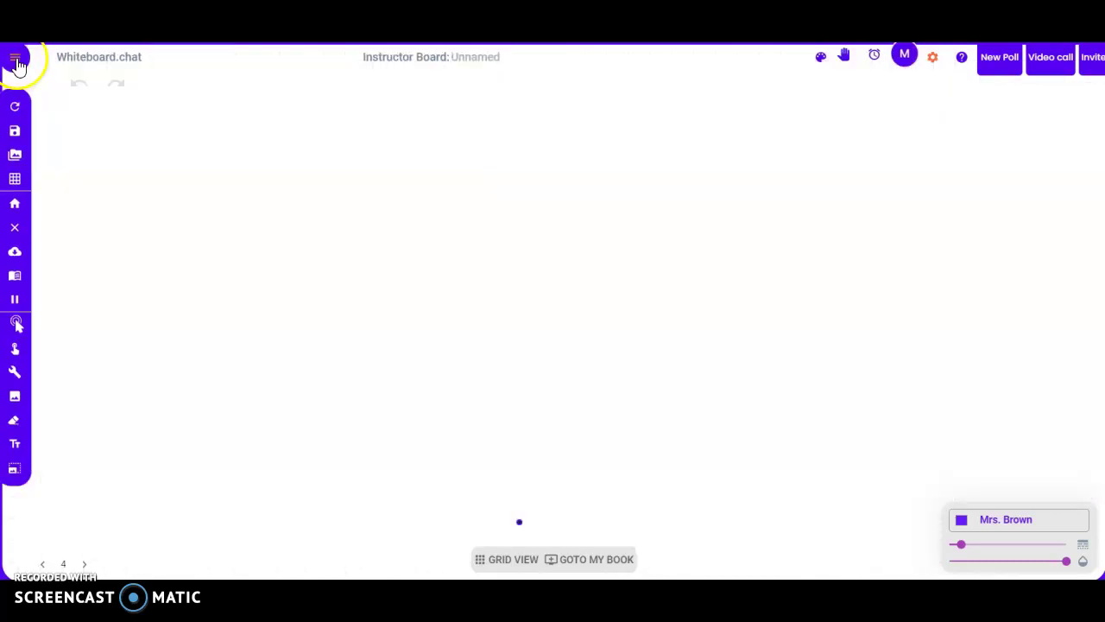
{"action": "left_click", "coordinate": [17, 59]}
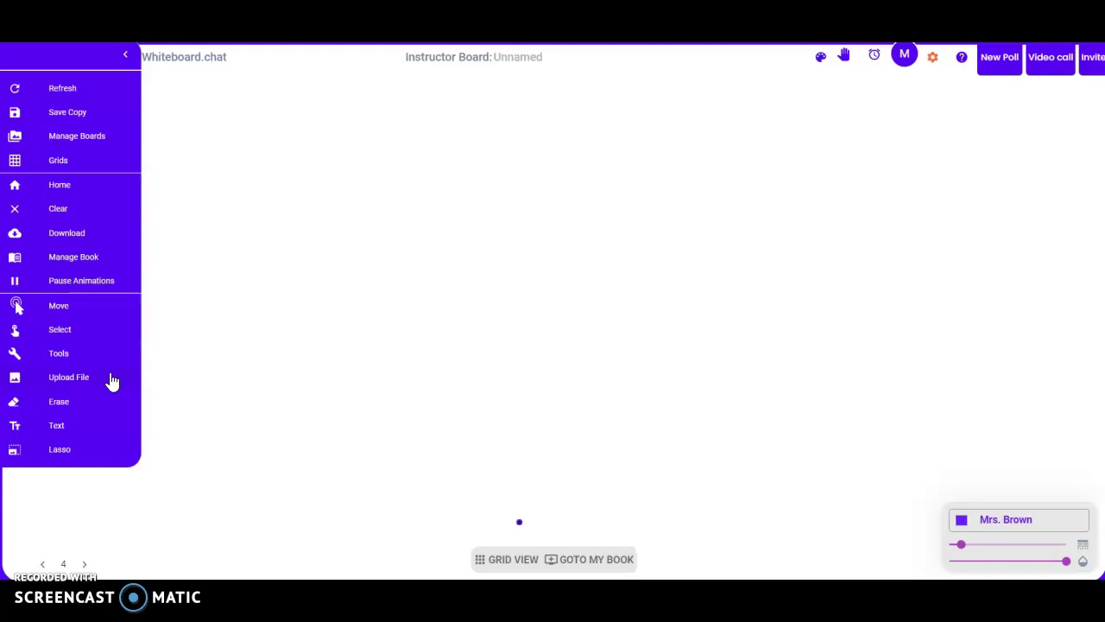
Step forward a board page, then go back to page 3.
{"action": "left_click_drag", "start_coordinate": [111, 390], "coordinate": [88, 542]}
{"action": "left_click", "coordinate": [85, 565]}
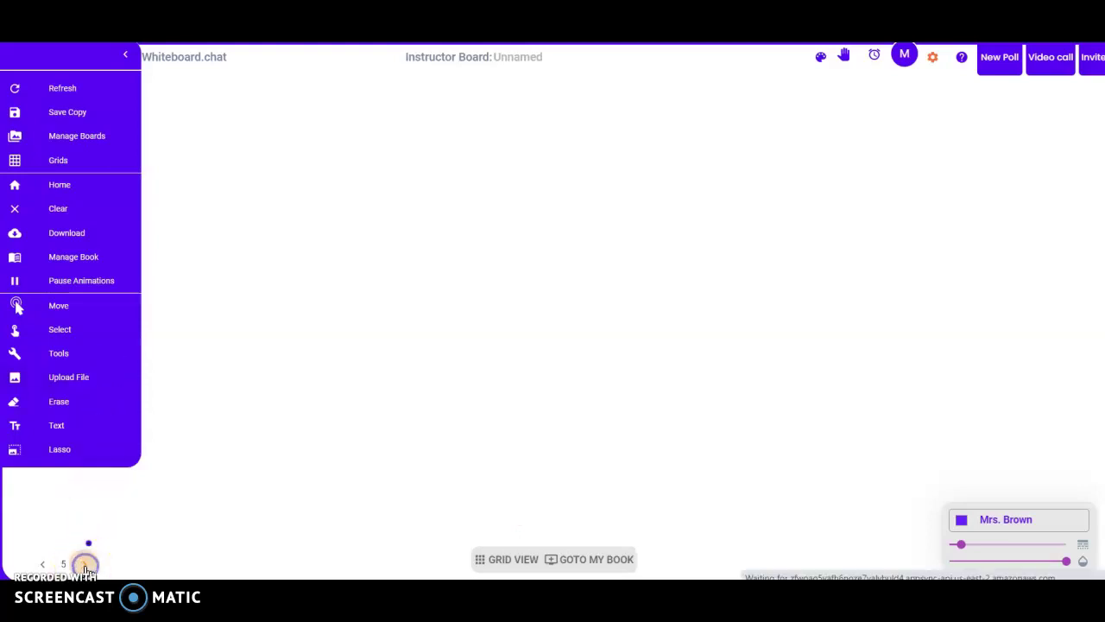
{"action": "left_click", "coordinate": [41, 564]}
{"action": "left_click", "coordinate": [40, 564]}
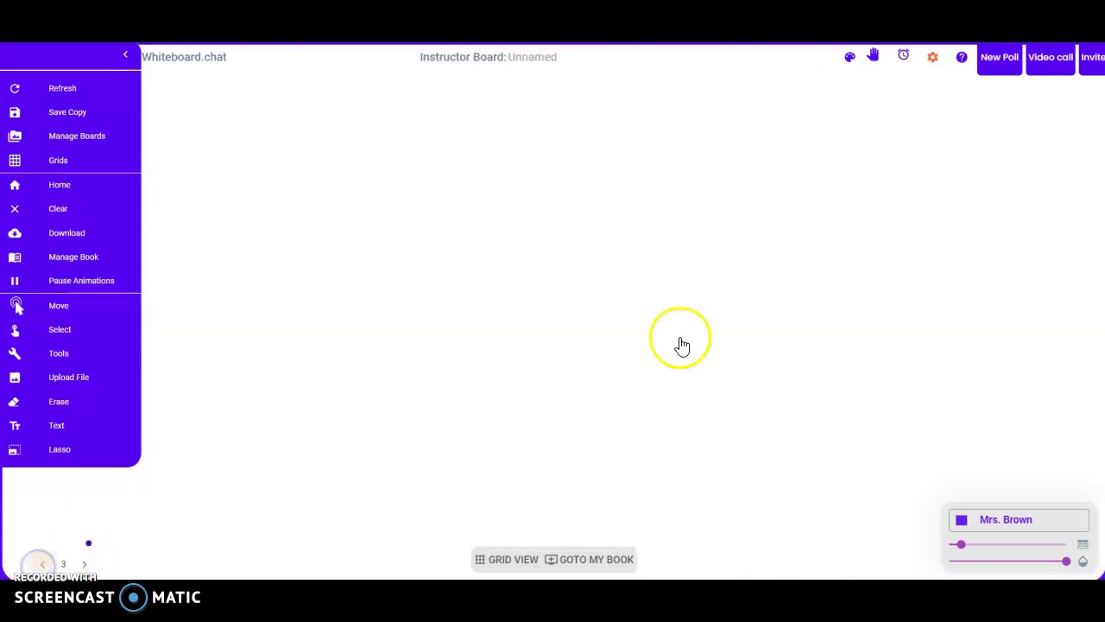
Preview all pages in Grid View, then return to Single View.
{"action": "left_click", "coordinate": [488, 561]}
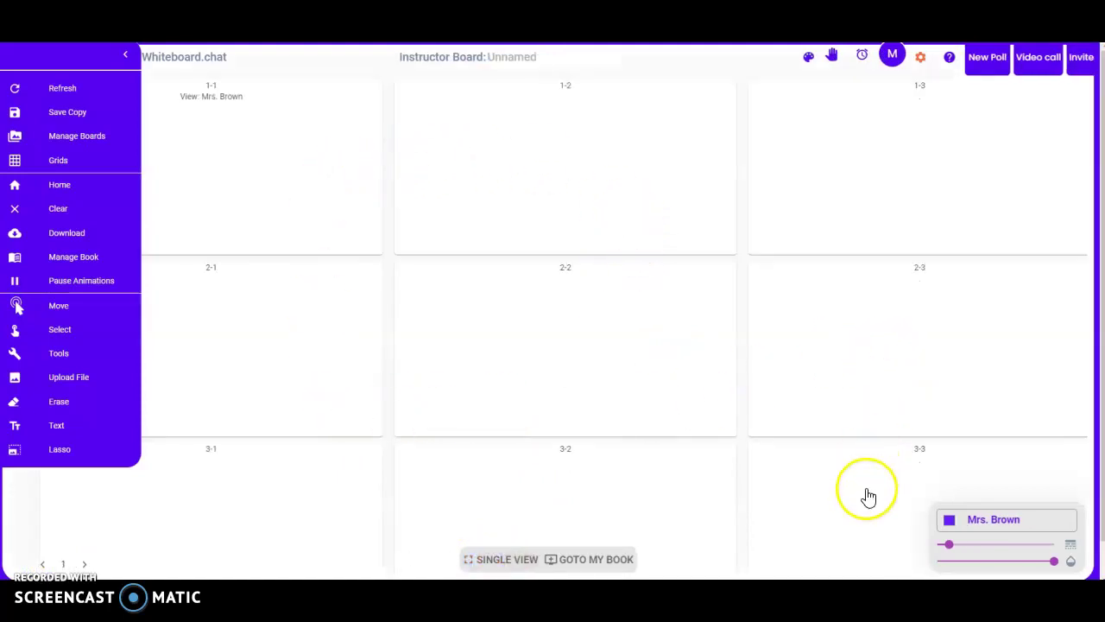
{"action": "left_click", "coordinate": [484, 561]}
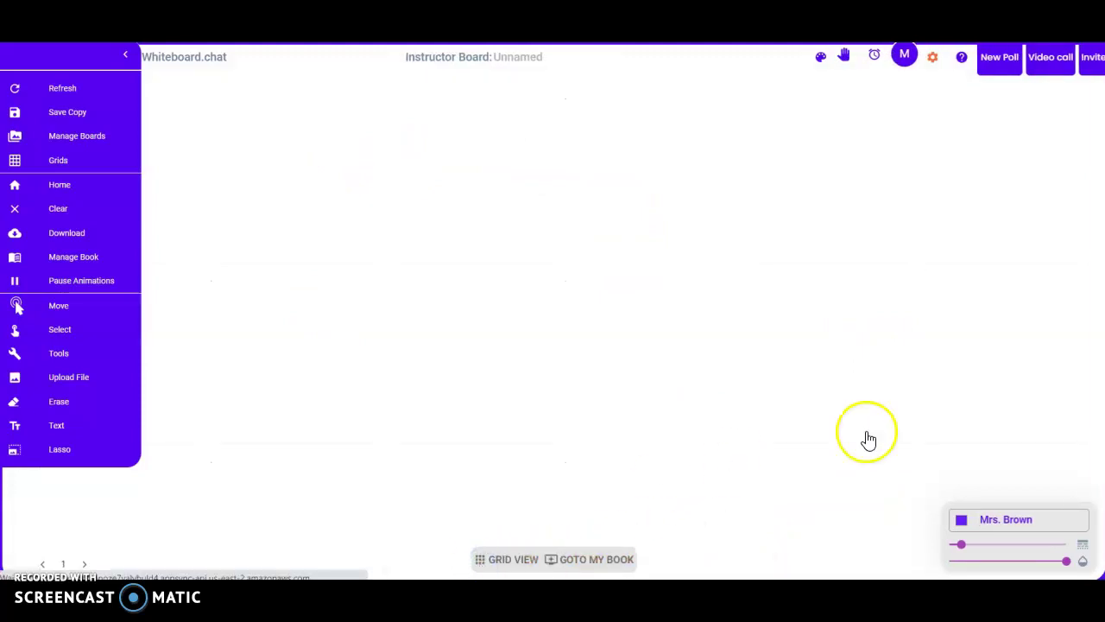
{"action": "left_click", "coordinate": [1004, 521]}
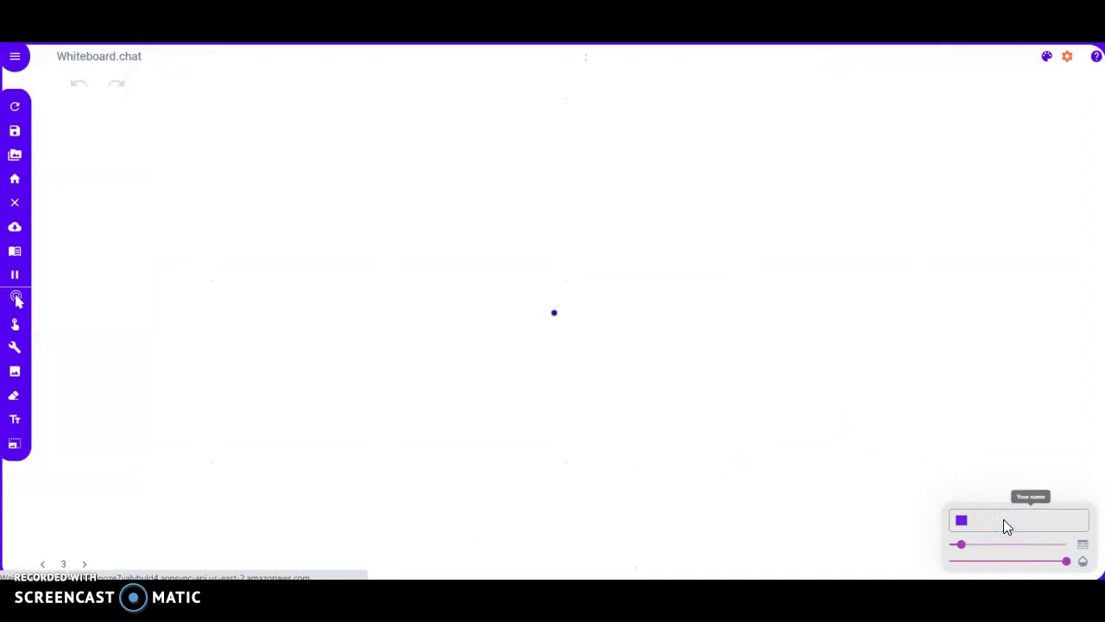
Set the pen colour to light blue (RGB 0, 184, 245) and type a new display name.
{"action": "left_click", "coordinate": [960, 520]}
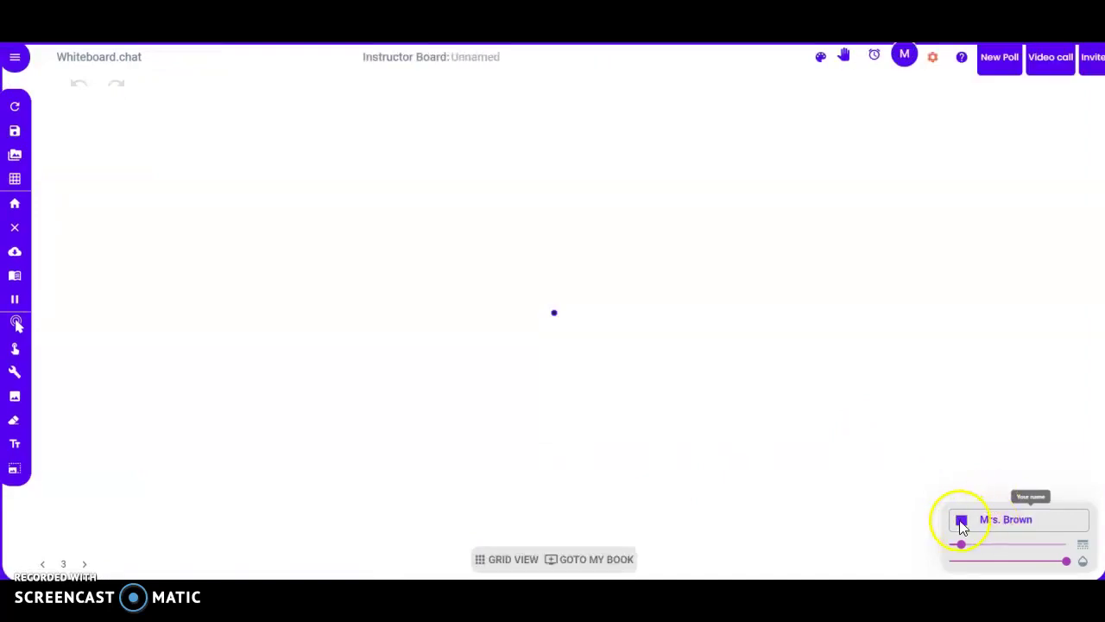
{"action": "mouse_move", "coordinate": [914, 446]}
{"action": "left_mouse_down"}
{"action": "mouse_move", "coordinate": [934, 447]}
{"action": "mouse_move", "coordinate": [906, 445]}
{"action": "left_mouse_up"}
{"action": "left_click", "coordinate": [1004, 485]}
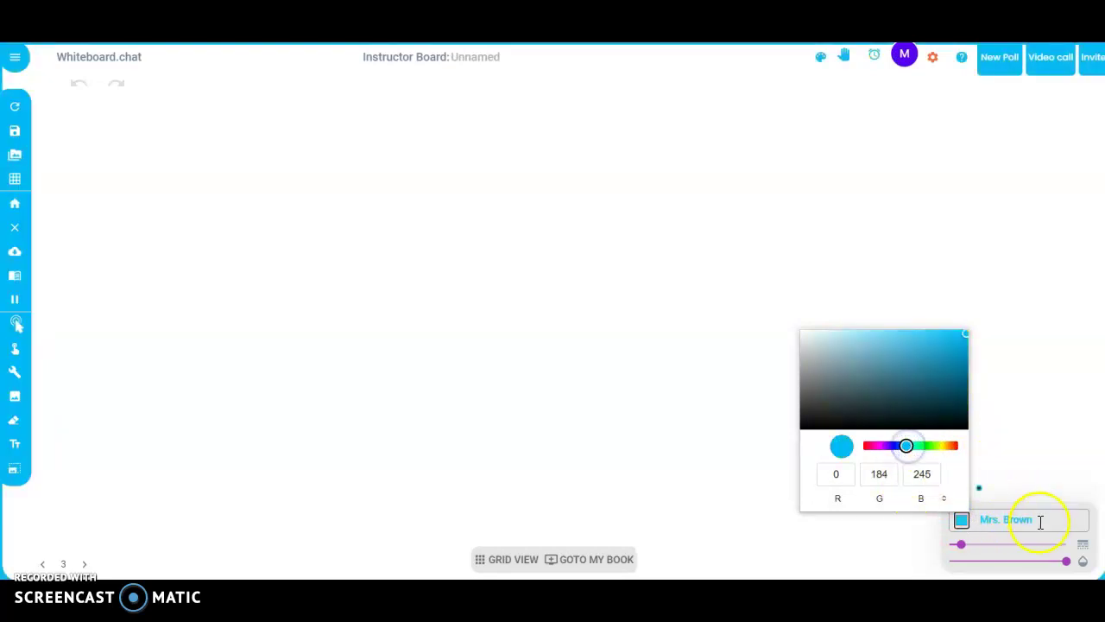
{"action": "left_click", "coordinate": [1038, 523]}
{"action": "type", "text": "M"}
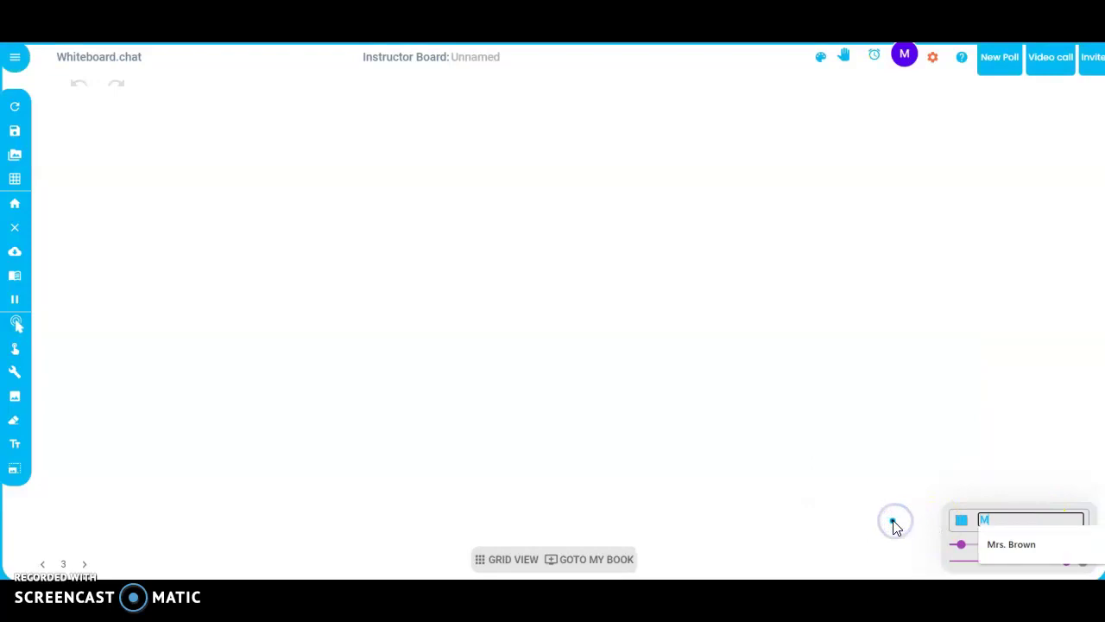
{"action": "type", "text": "rs. Smi"}
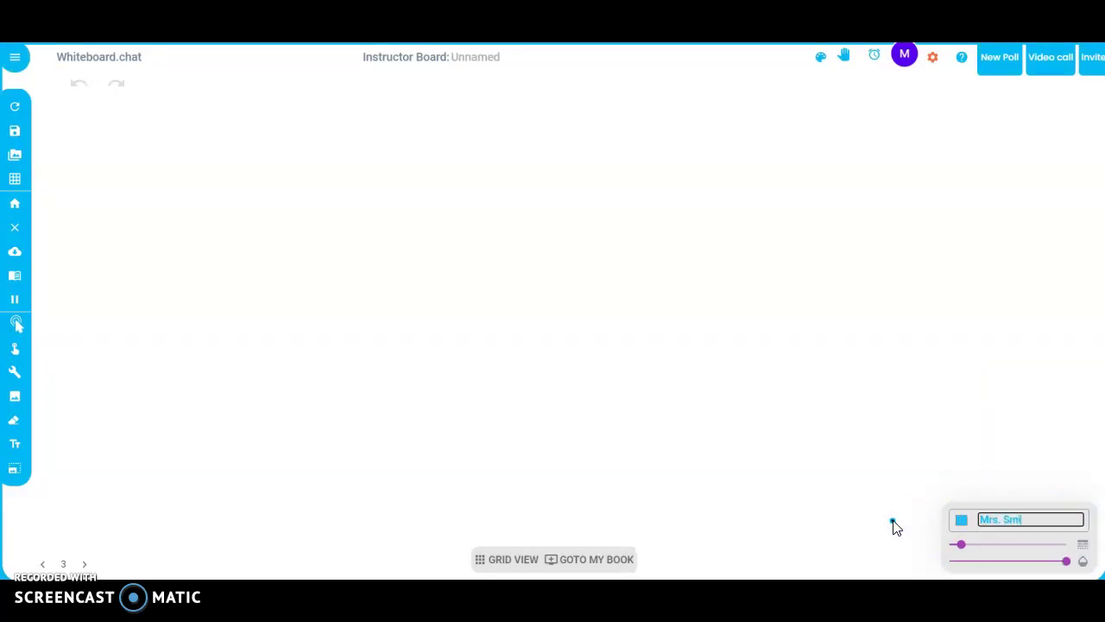